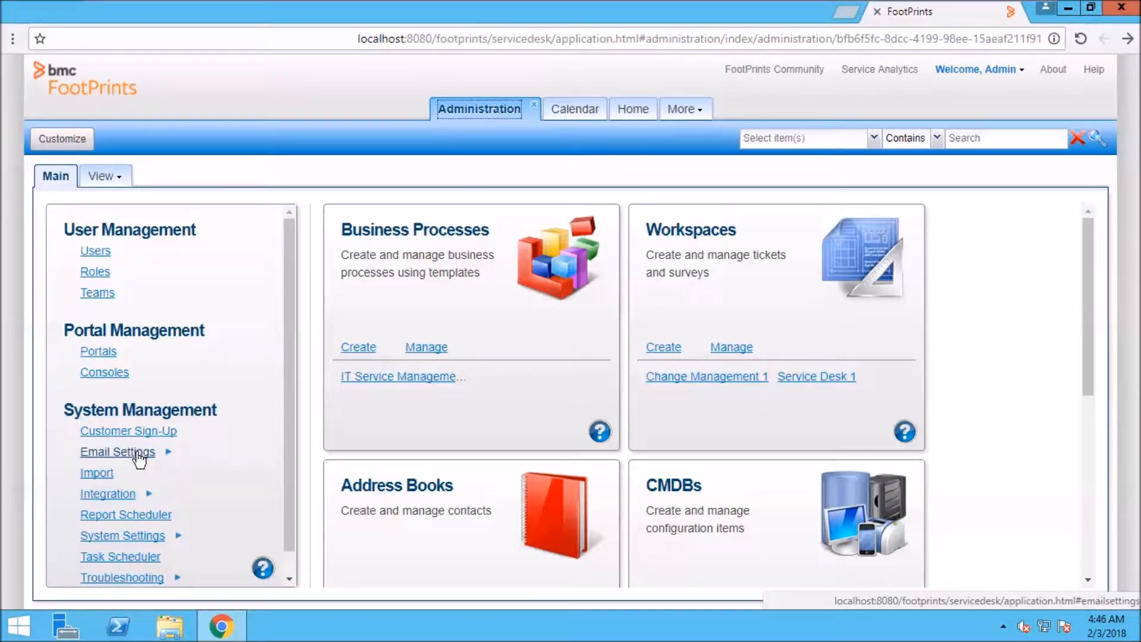
# Open Notifications (System) under Email Settings, showing SMTP server smtp.gmail.com, port 587, TLS.
pyautogui.scroll(-1, 136, 456)
pyautogui.click(131, 433)
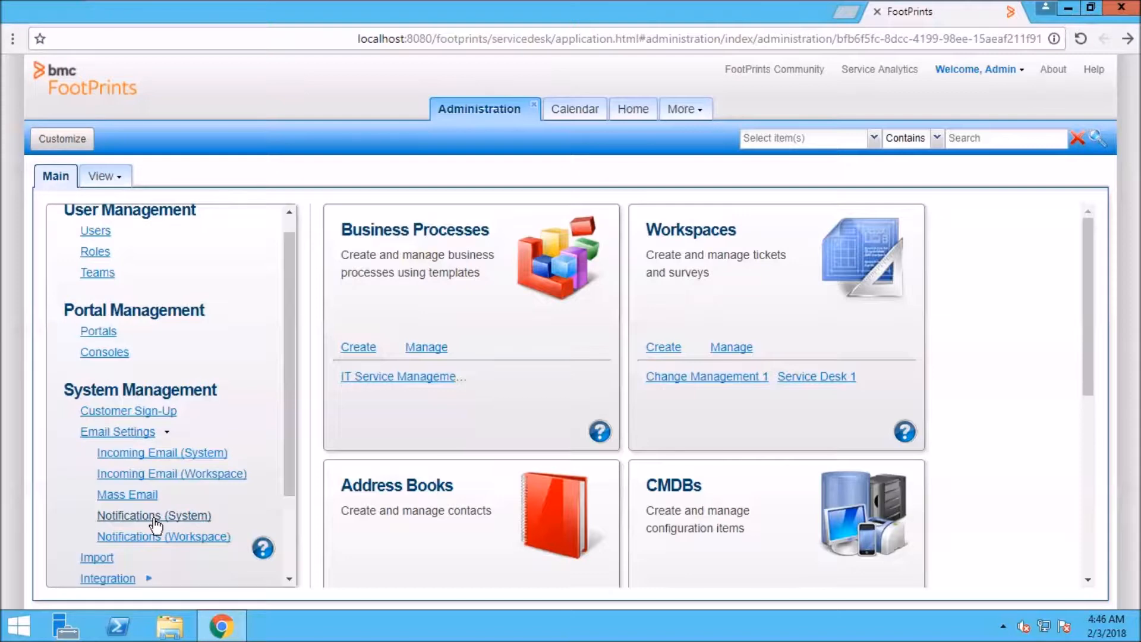
pyautogui.scroll(-5, 156, 525)
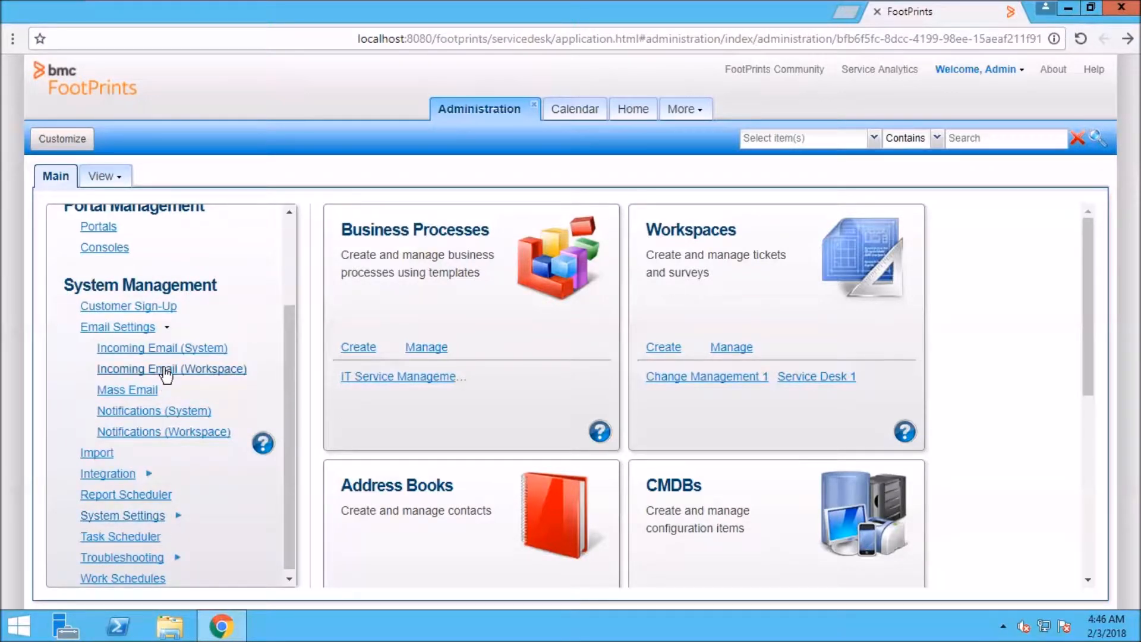
pyautogui.click(148, 411)
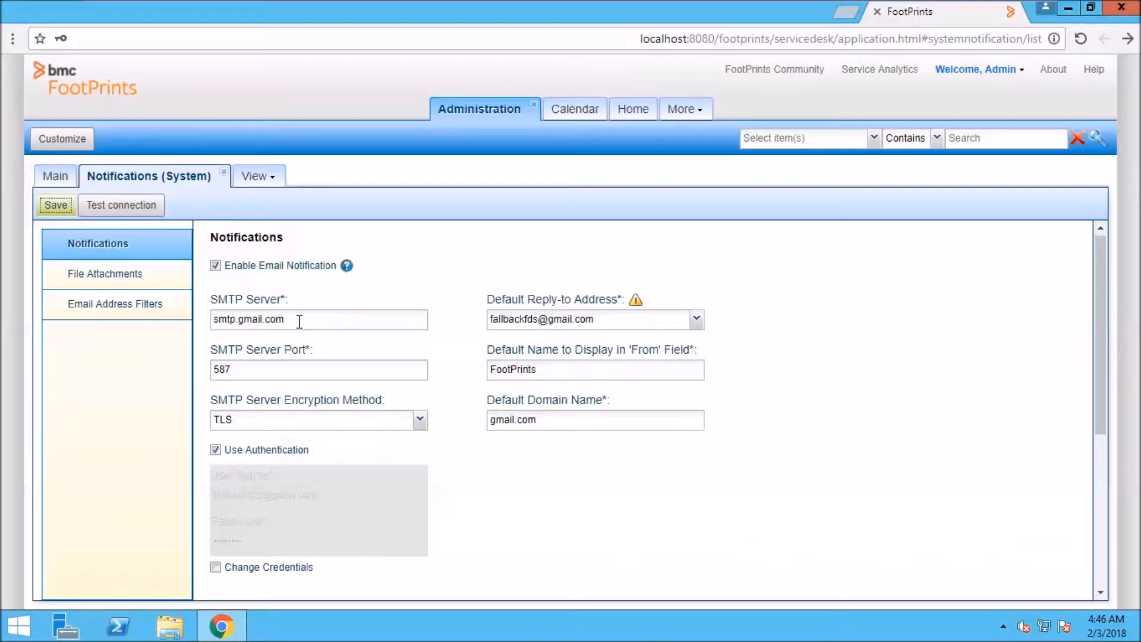
pyautogui.click(298, 369)
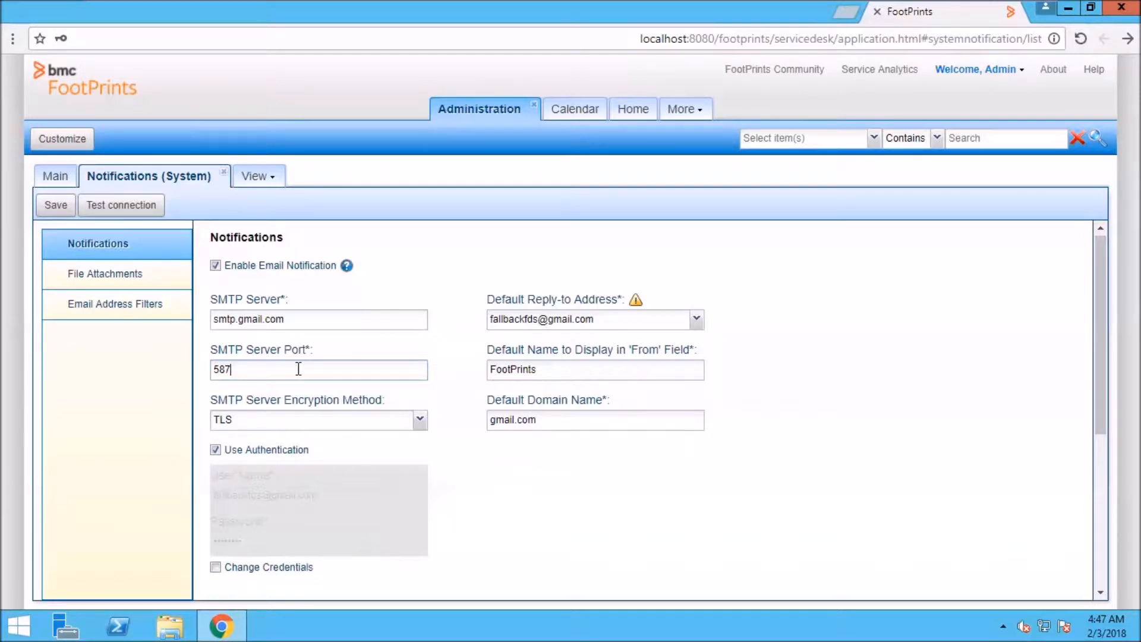
pyautogui.click(605, 321)
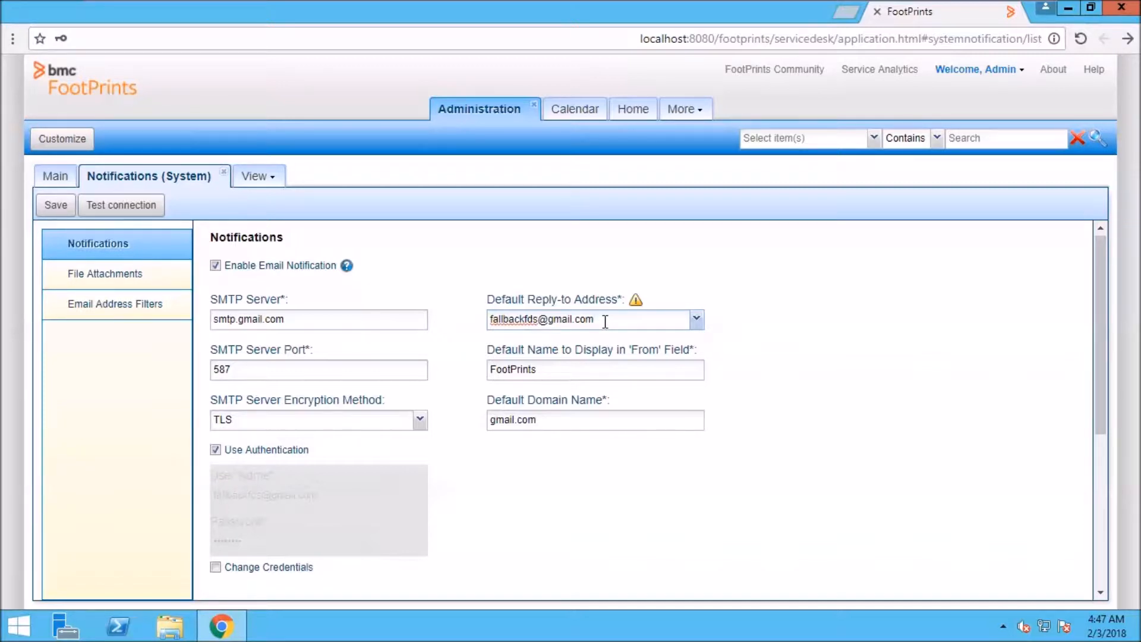
pyautogui.click(561, 375)
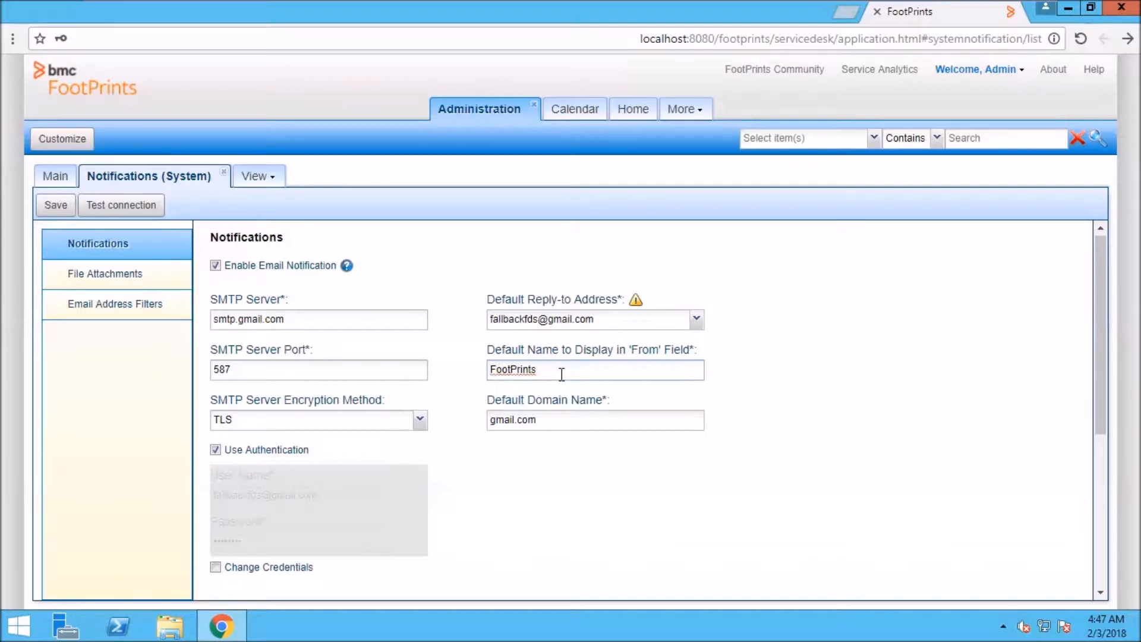
# Replace the 'From' display name with 'FPSC 12.1' and enable Change Credentials for SMTP login.
pyautogui.write('Serice')
pyautogui.press('BackSpace')
pyautogui.write('e Cosre')
pyautogui.press('BackSpace')
pyautogui.rightClick(552, 369)
pyautogui.click(607, 373)
pyautogui.press('BackSpace')
pyautogui.press('BackSpace')
pyautogui.press('BackSpace')
pyautogui.press('BackSpace')
pyautogui.press('BackSpace')
pyautogui.press('BackSpace')
pyautogui.press('BackSpace')
pyautogui.press('BackSpace')
pyautogui.press('BackSpace')
pyautogui.press('BackSpace')
pyautogui.press('BackSpace')
pyautogui.press('BackSpace')
pyautogui.press('BackSpace')
pyautogui.press('BackSpace')
pyautogui.press('BackSpace')
pyautogui.press('BackSpace')
pyautogui.press('BackSpace')
pyautogui.press('BackSpace')
pyautogui.press('BackSpace')
pyautogui.press('BackSpace')
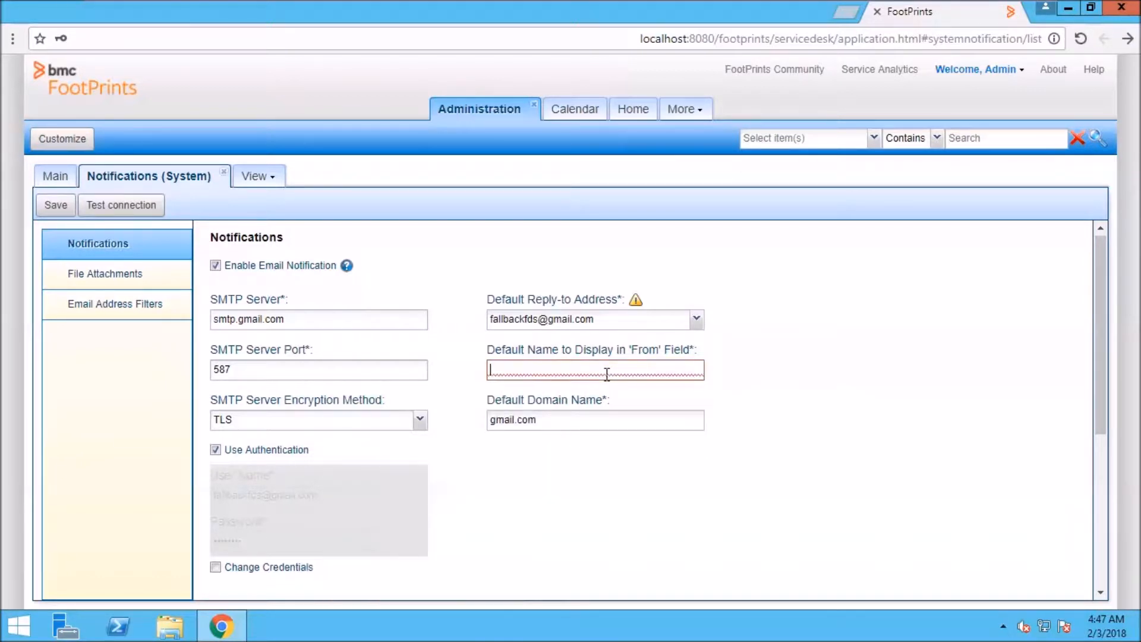
pyautogui.write('FPSC 12.1')
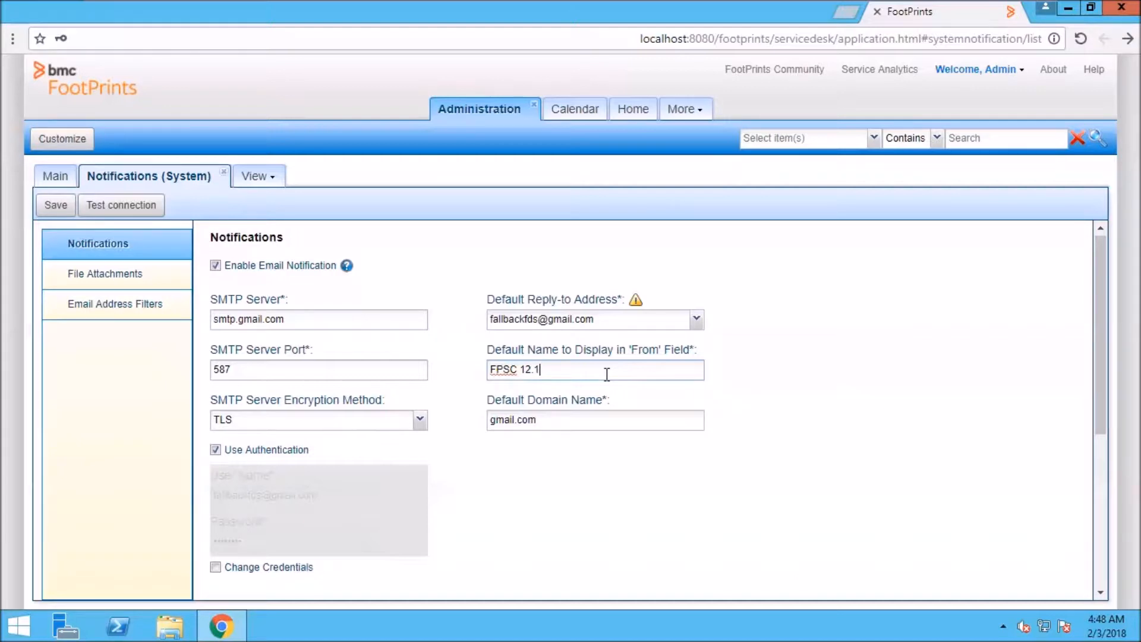
pyautogui.click(225, 567)
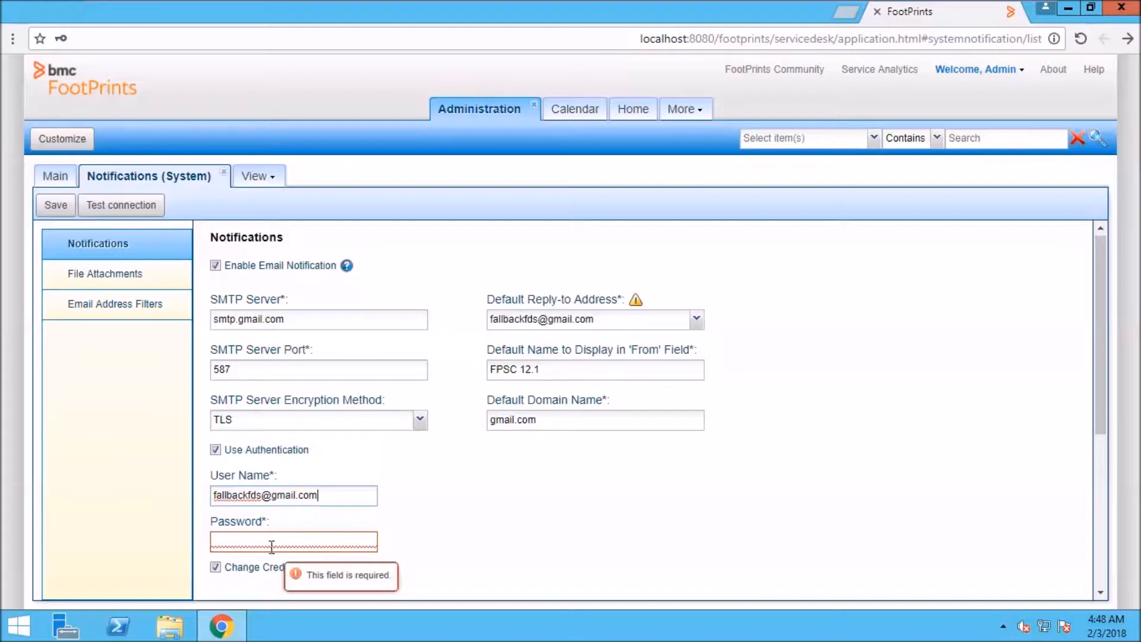
# Enter the SMTP account password and check the 5000 KB attachment size limit under File Attachments.
pyautogui.click(253, 540)
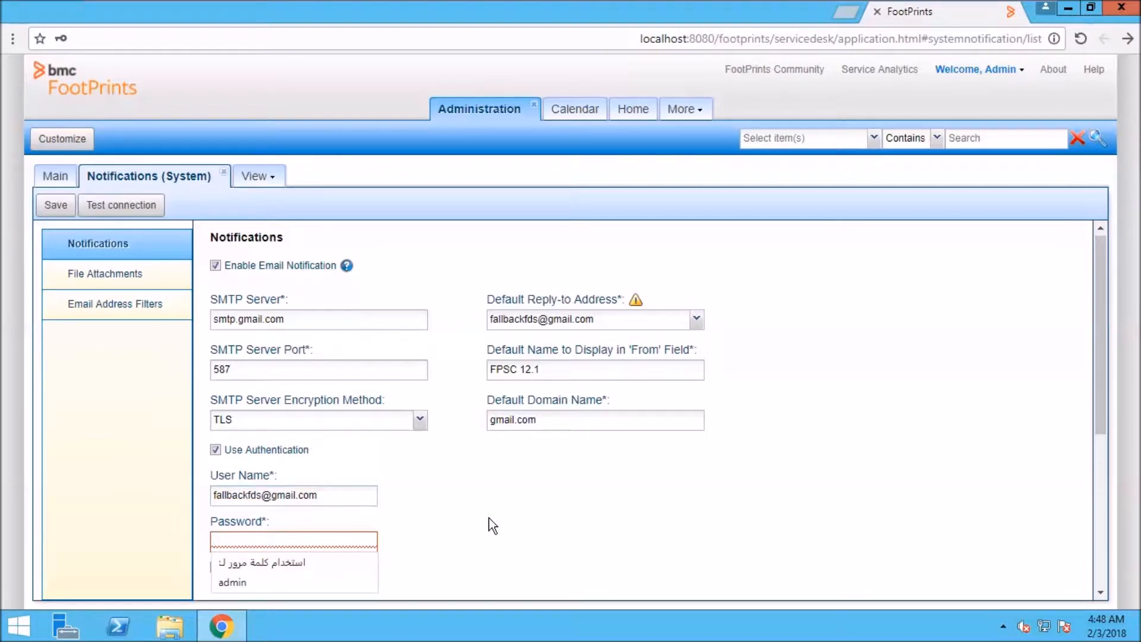
pyautogui.write('******')
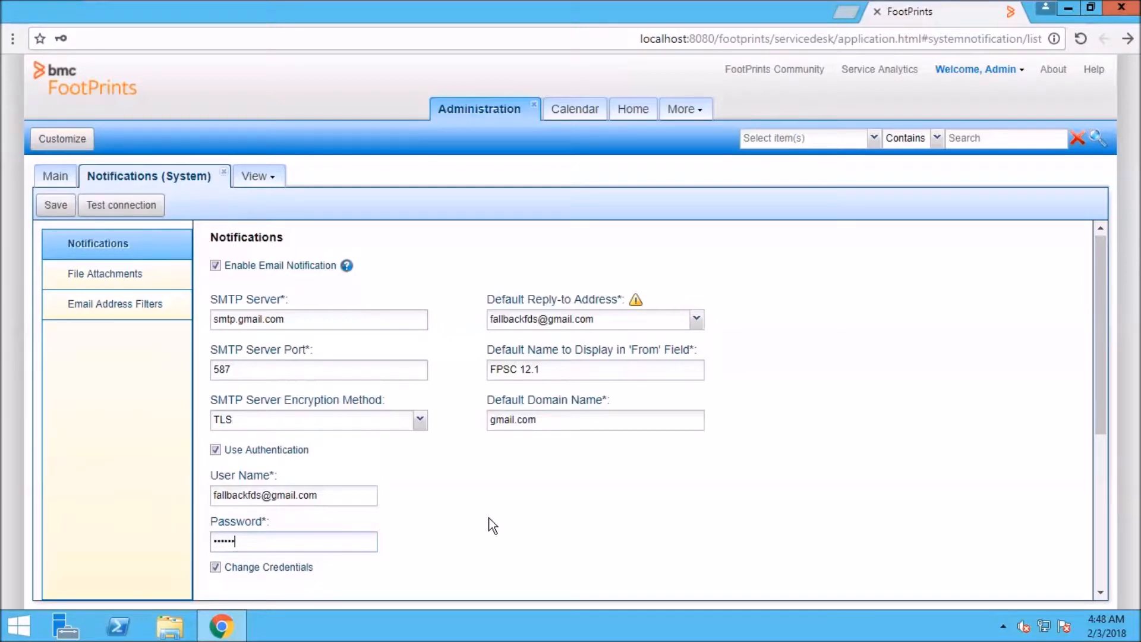
pyautogui.write('*****')
pyautogui.click(120, 284)
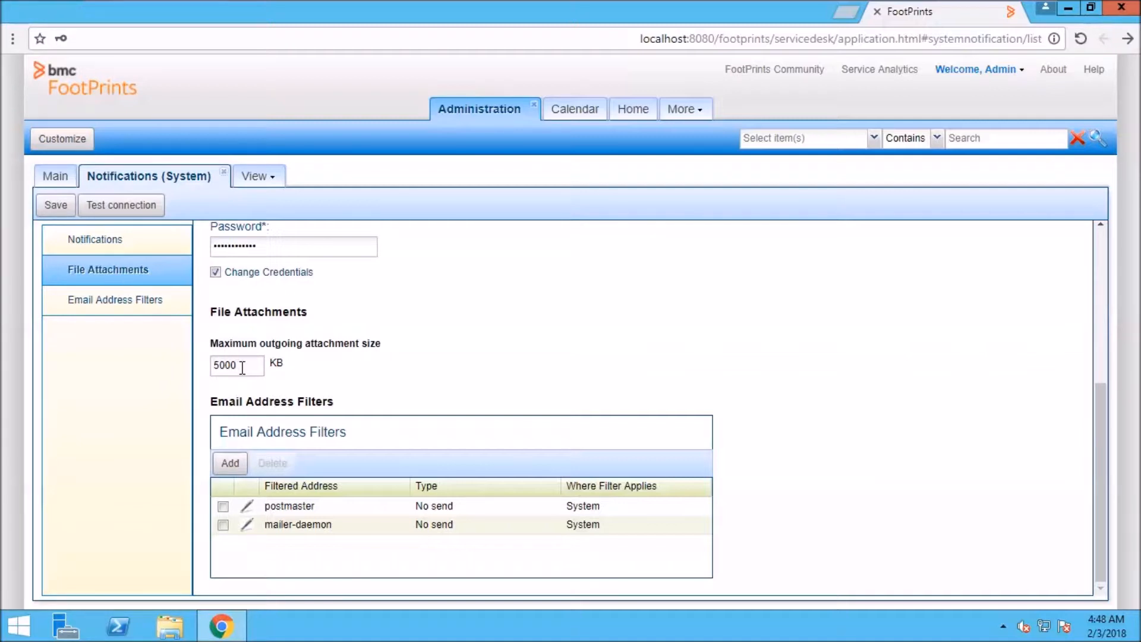
pyautogui.moveTo(242, 367); pyautogui.dragTo(201, 373)
# From Email Address Filters, test the SMTP connection and save the notification settings.
pyautogui.click(152, 303)
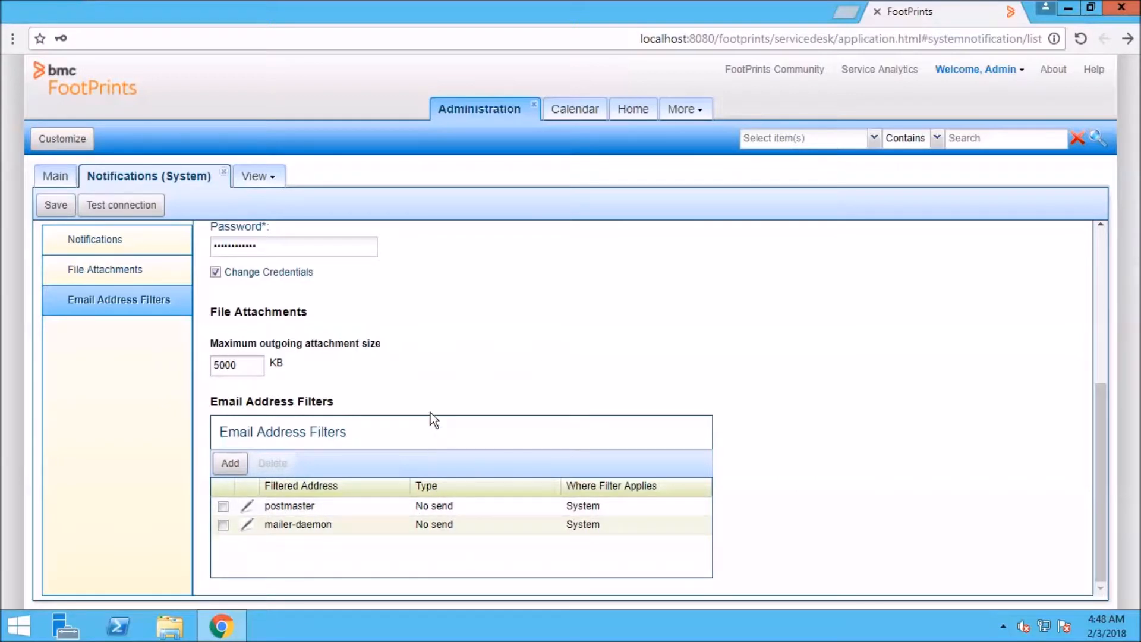
pyautogui.click(142, 208)
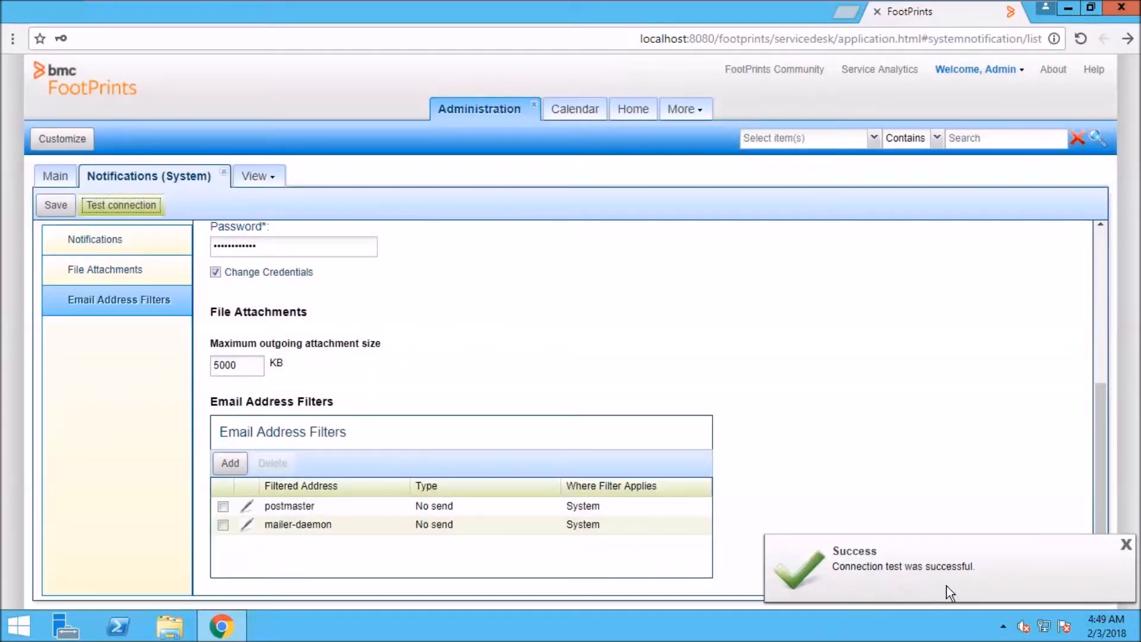
pyautogui.click(63, 208)
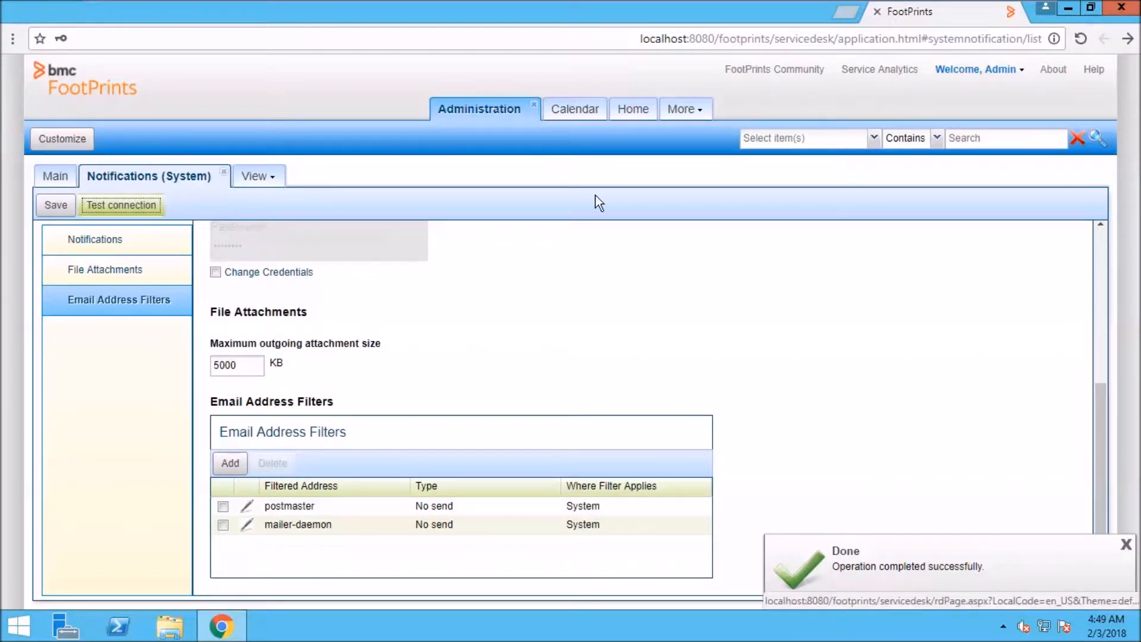
pyautogui.moveTo(1103, 404); pyautogui.dragTo(1085, 270)
# Check Outlook for the FootPrints test email, then return to the FootPrints browser.
pyautogui.moveTo(736, 1)
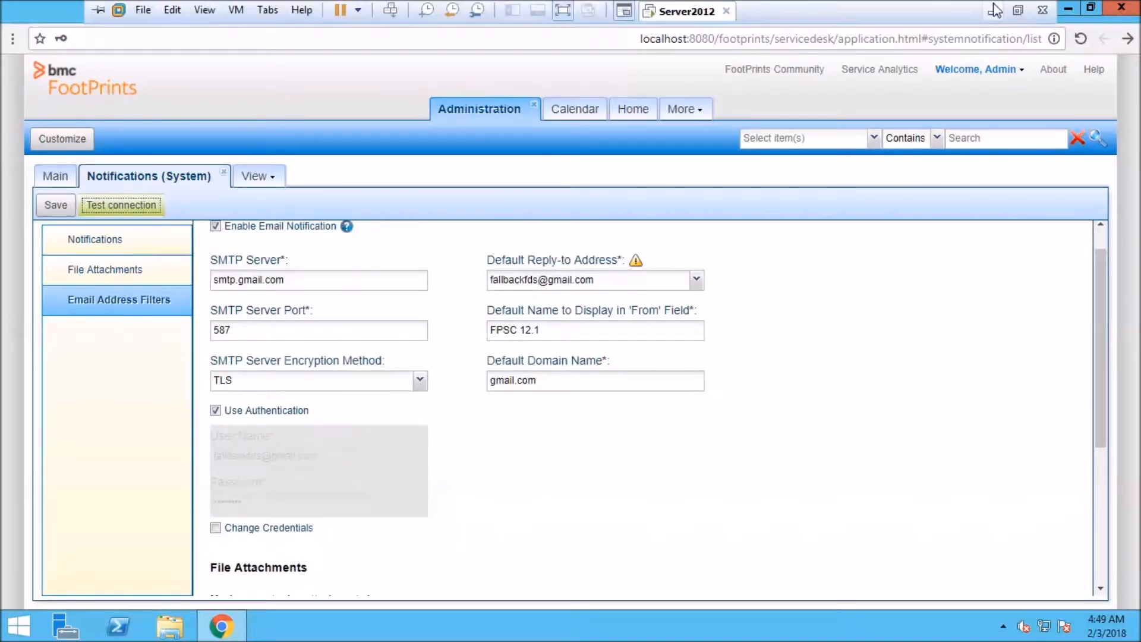
pyautogui.click(993, 5)
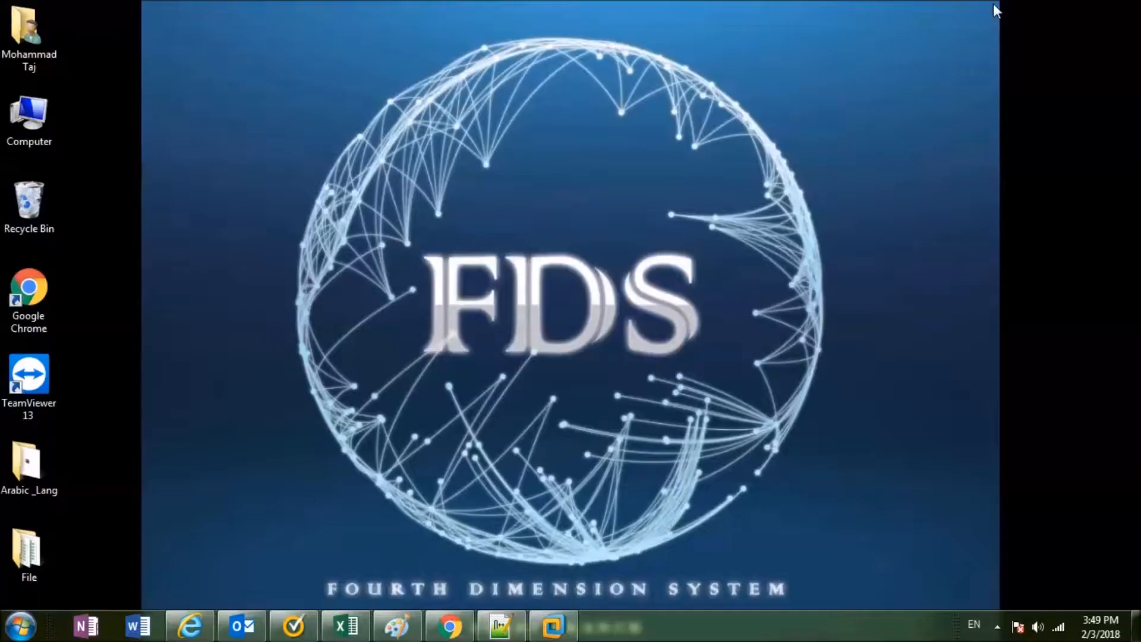
pyautogui.click(242, 624)
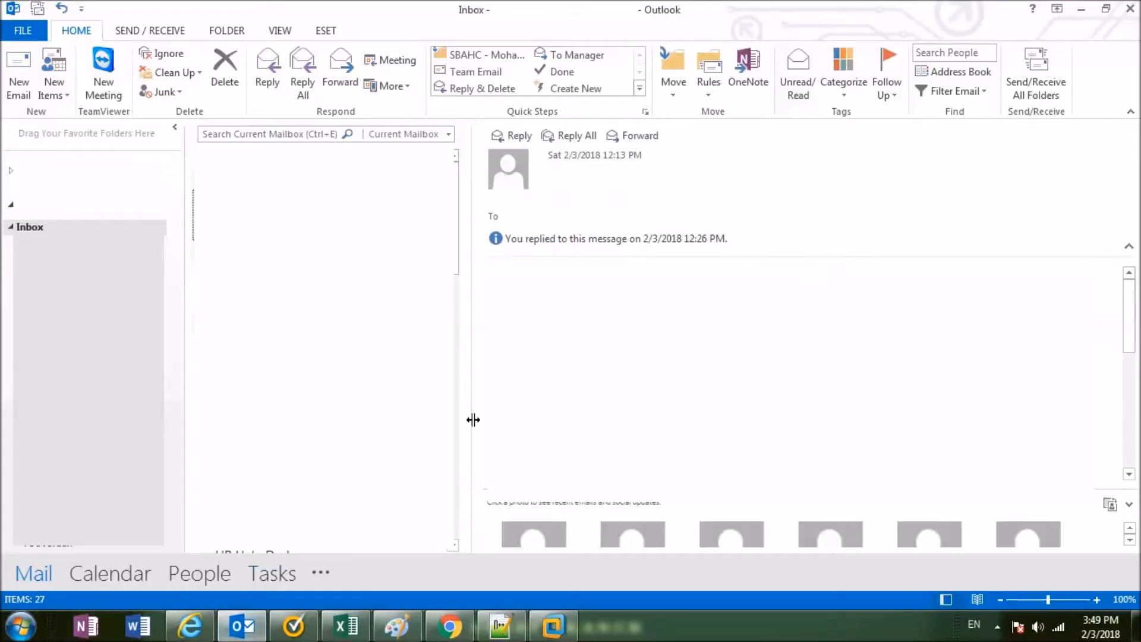
pyautogui.click(1043, 79)
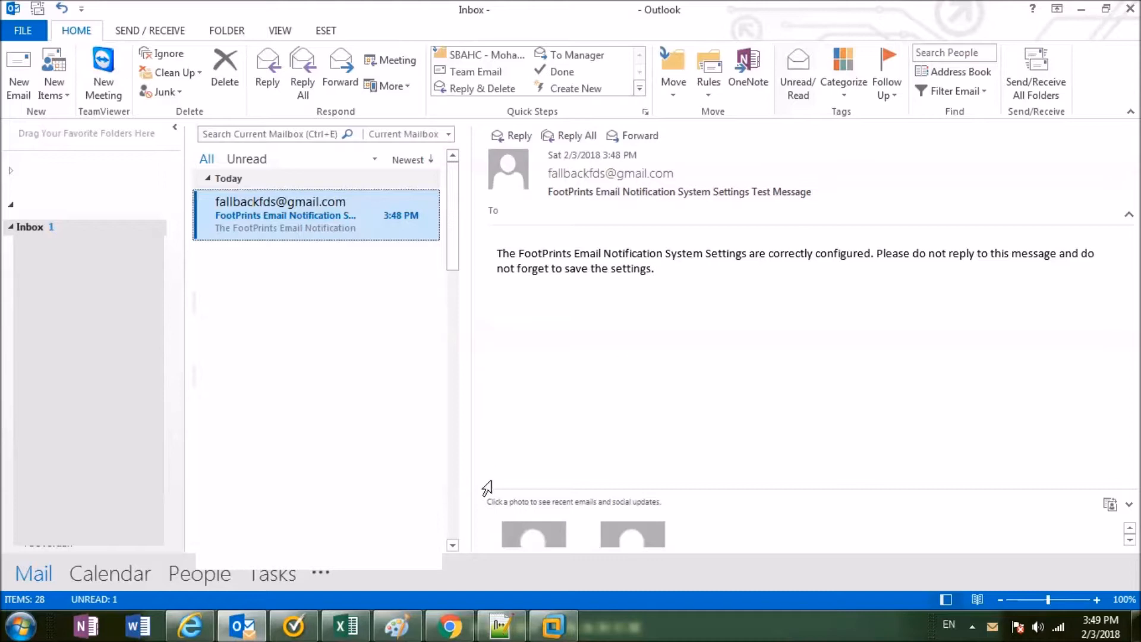
pyautogui.click(547, 631)
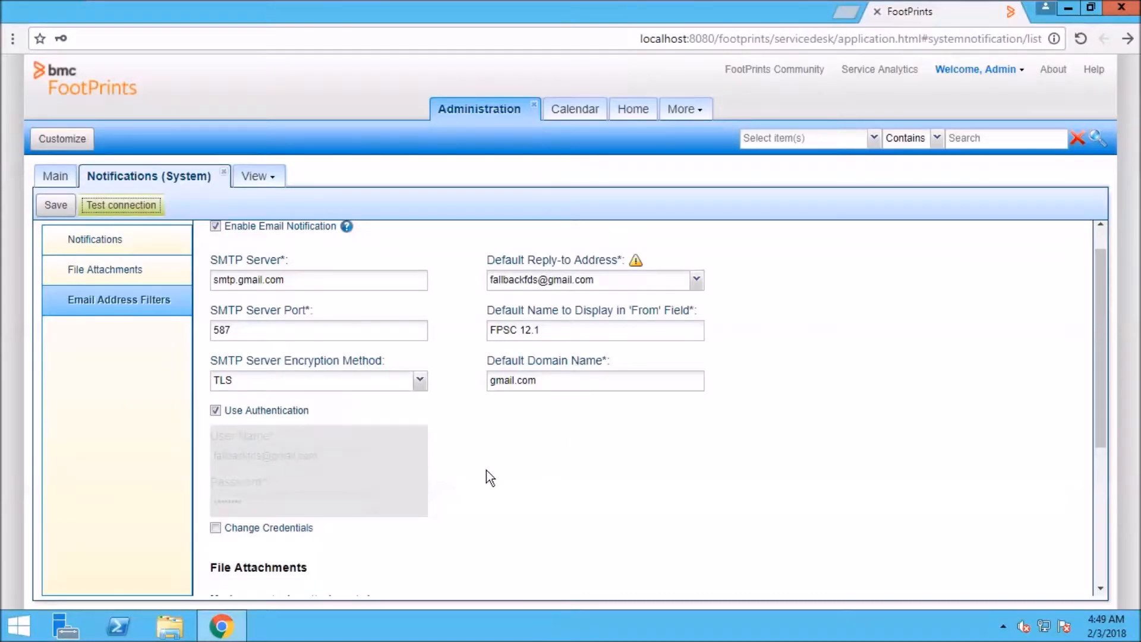
# Close the notification page and open System Settings > Authentication to see the Authentication Methods list.
pyautogui.click(222, 172)
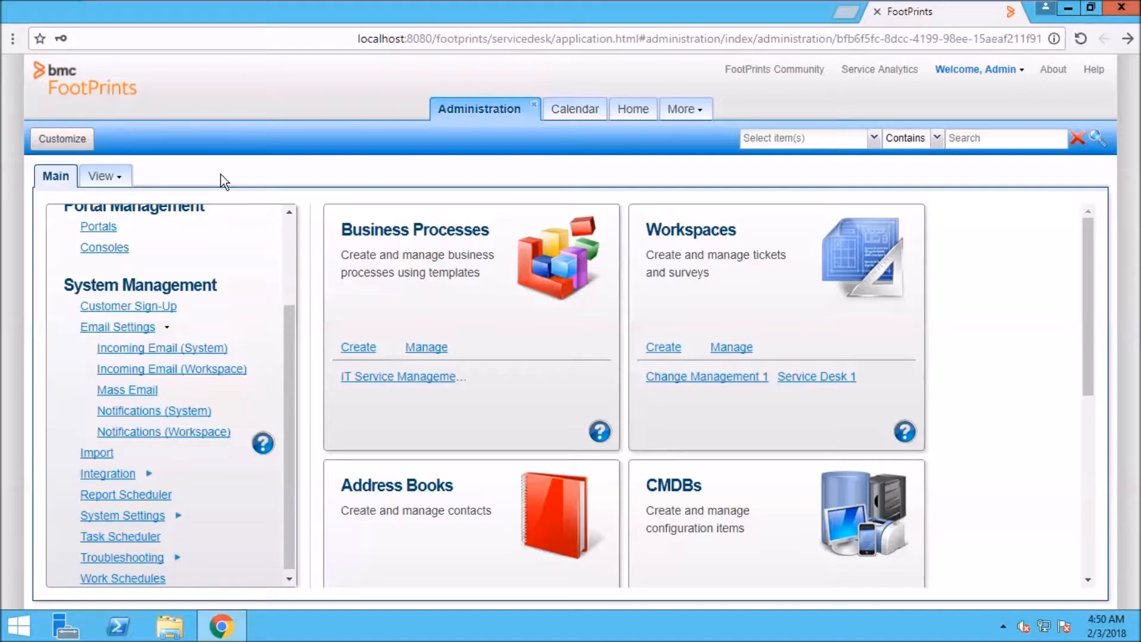
pyautogui.click(130, 329)
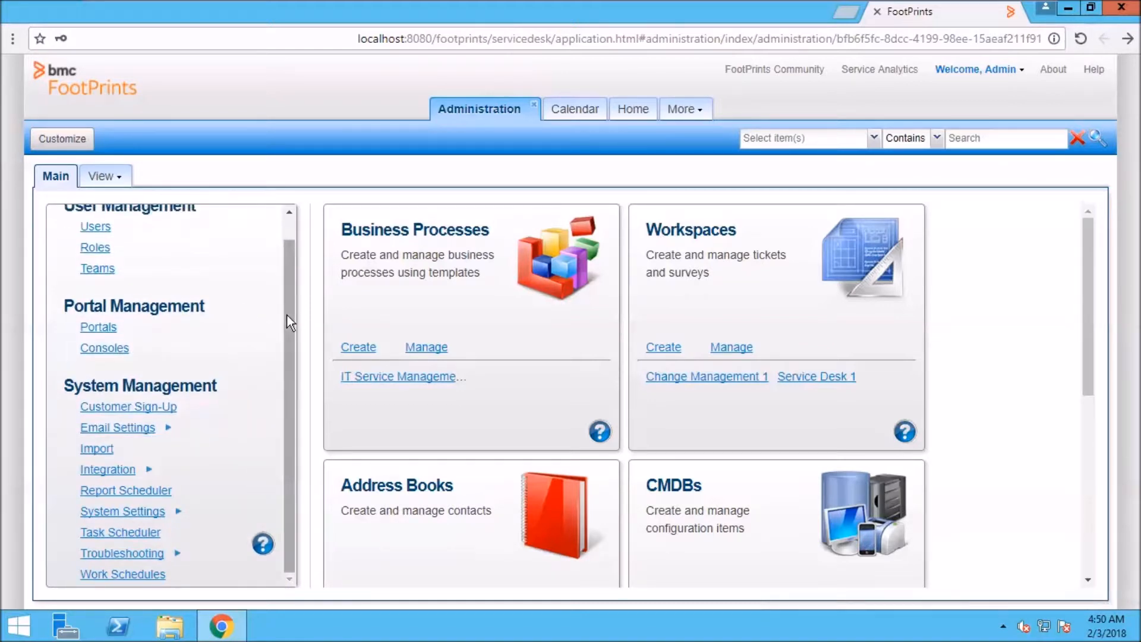
pyautogui.moveTo(287, 315); pyautogui.dragTo(284, 375)
pyautogui.click(126, 515)
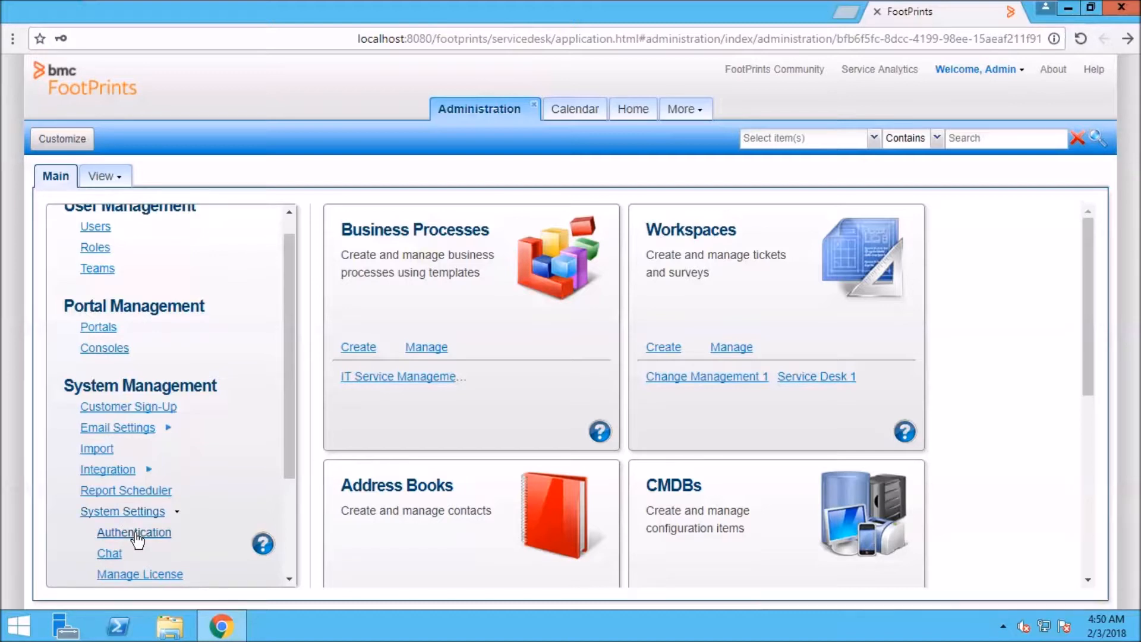
pyautogui.scroll(-3, 135, 538)
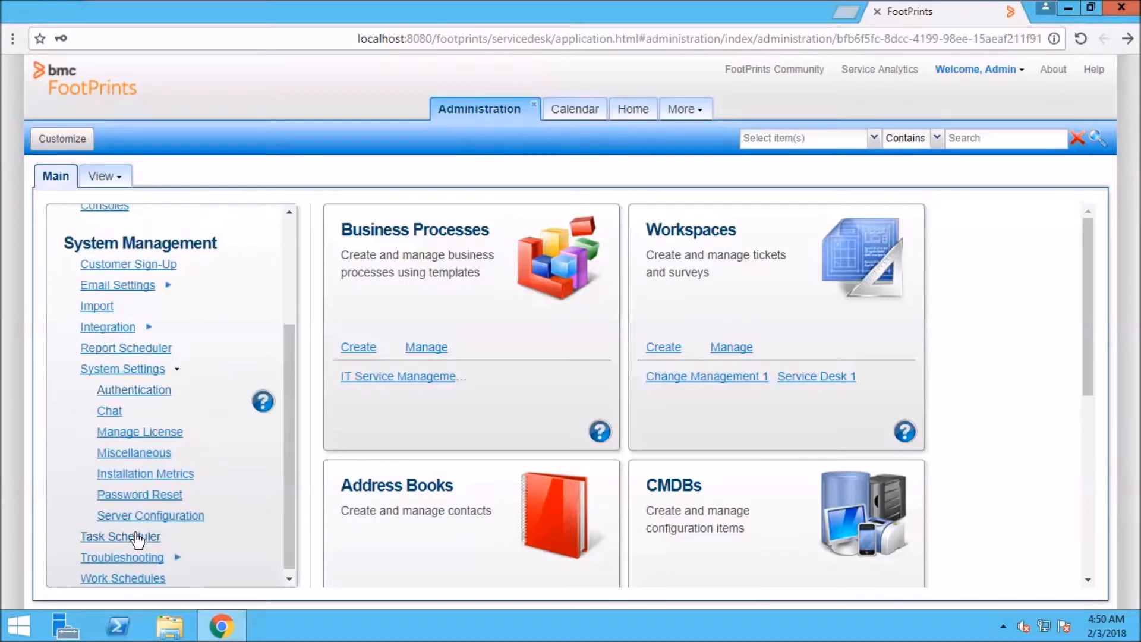
pyautogui.click(132, 390)
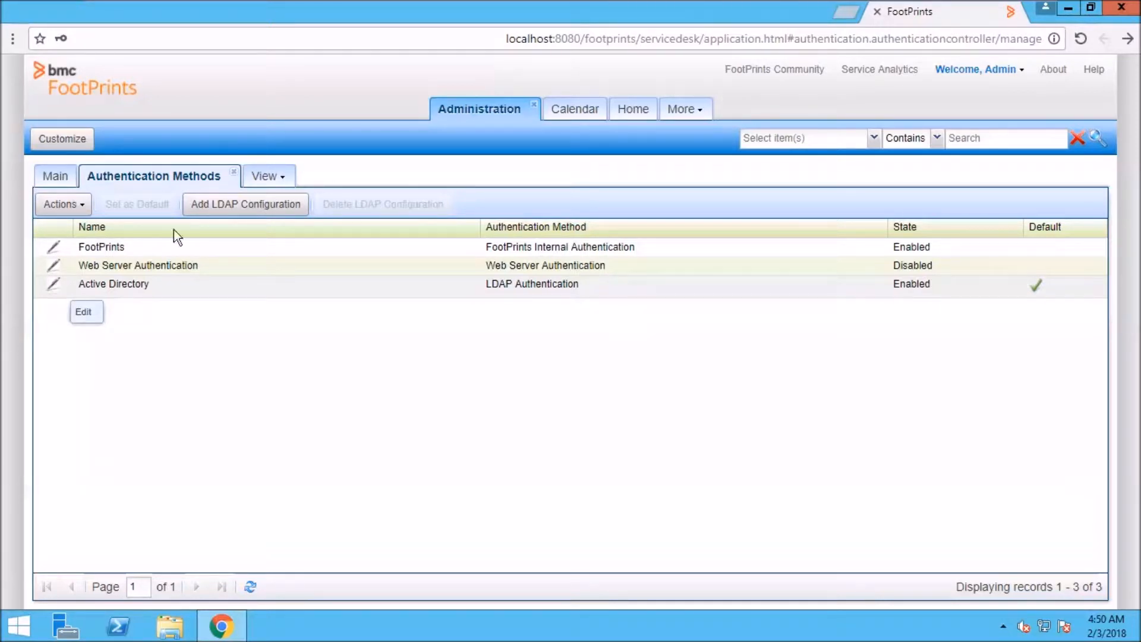
# Start a new LDAP configuration, tick Enable, then cancel it without saving.
pyautogui.click(271, 206)
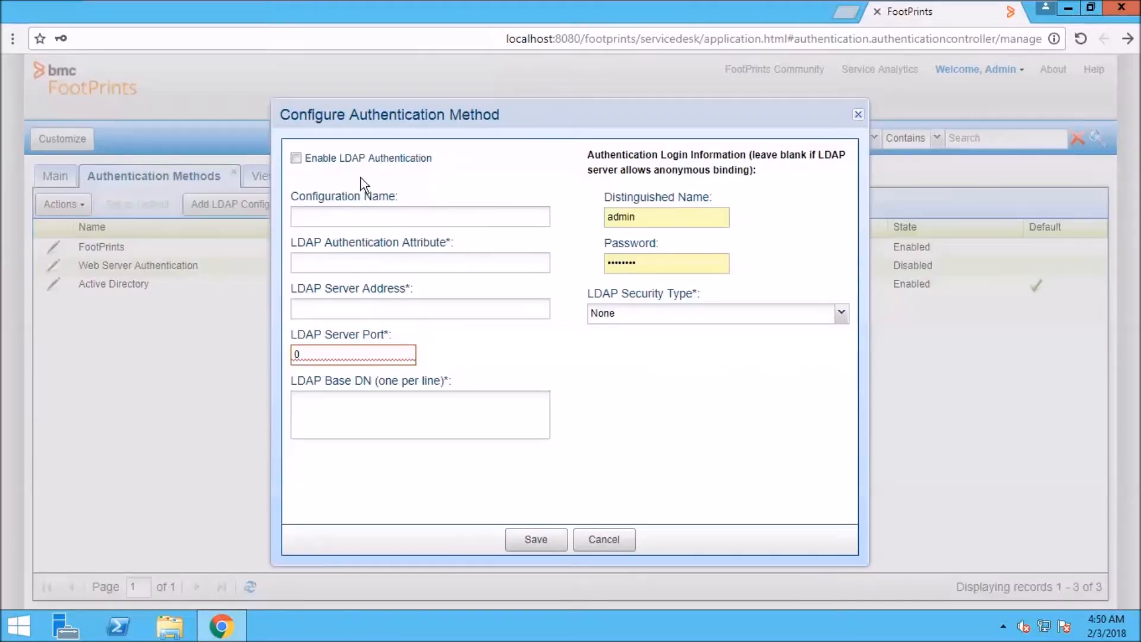
pyautogui.click(296, 158)
pyautogui.click(617, 552)
# Open the Active Directory configuration and review its sAMAccountName attribute, server 192.168.140.232 and port 389.
pyautogui.click(54, 284)
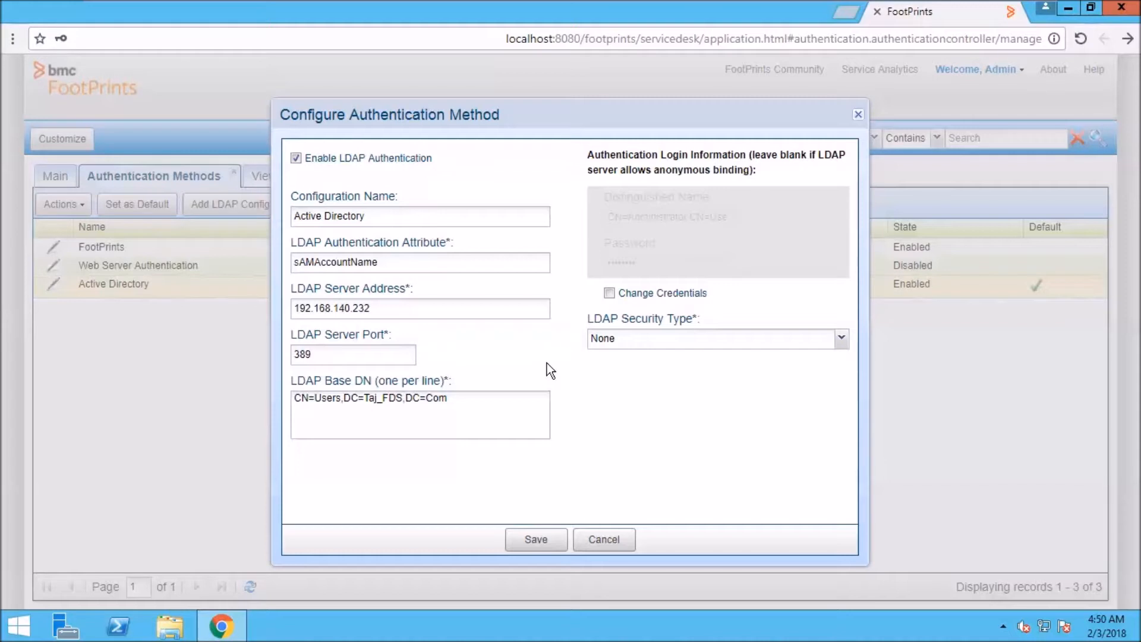
pyautogui.click(394, 216)
pyautogui.hotkey('ctrl', 'a')
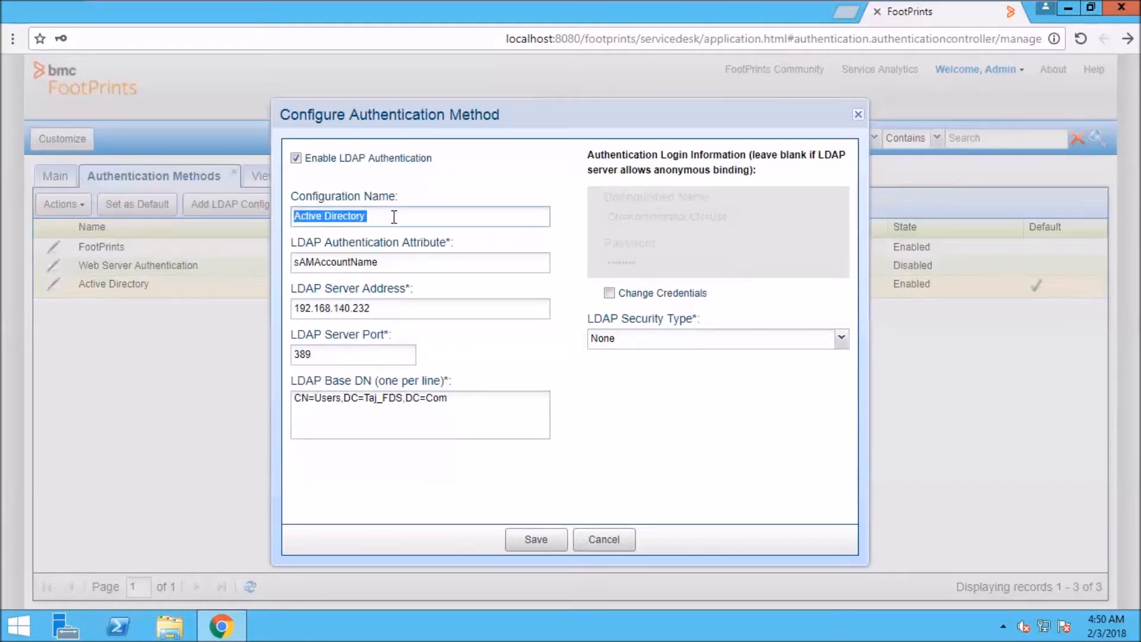
pyautogui.click(407, 265)
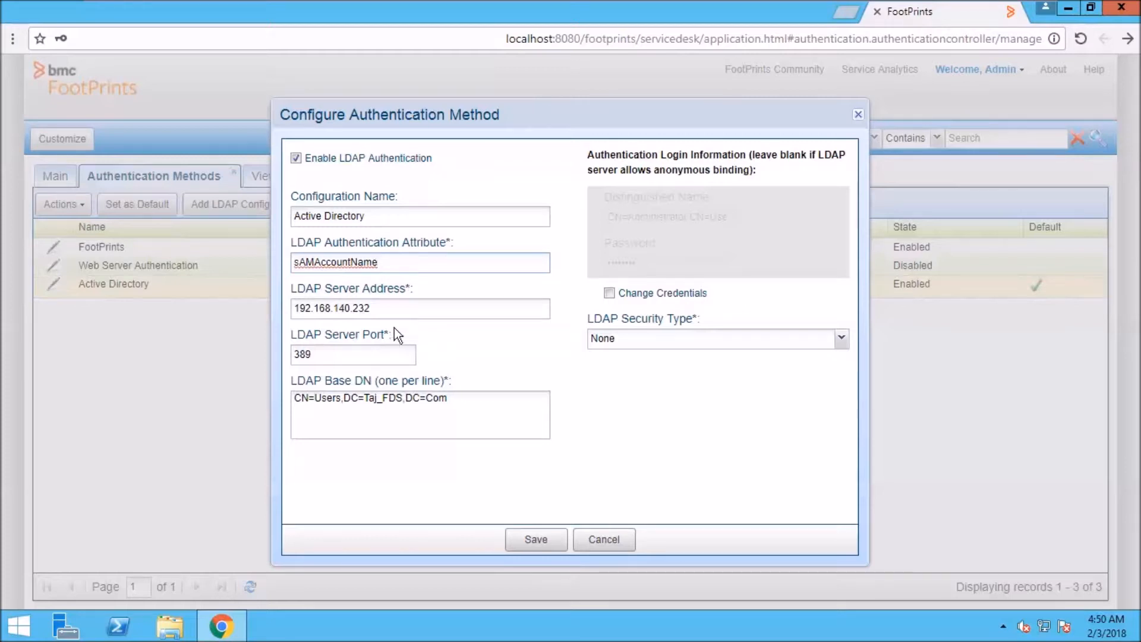
pyautogui.click(399, 312)
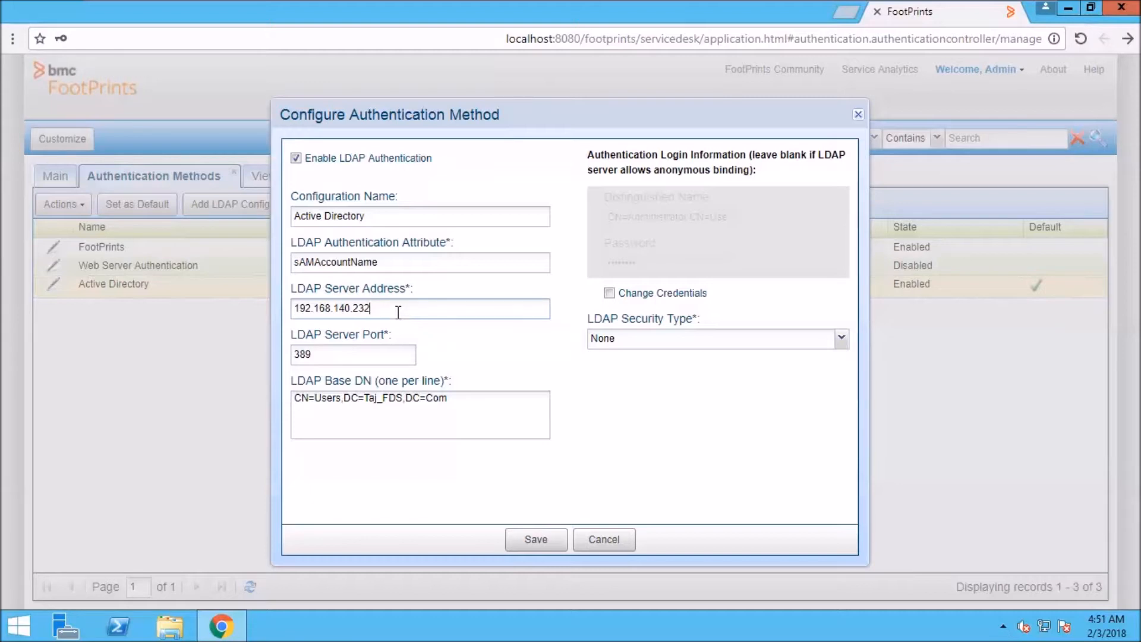
pyautogui.click(334, 350)
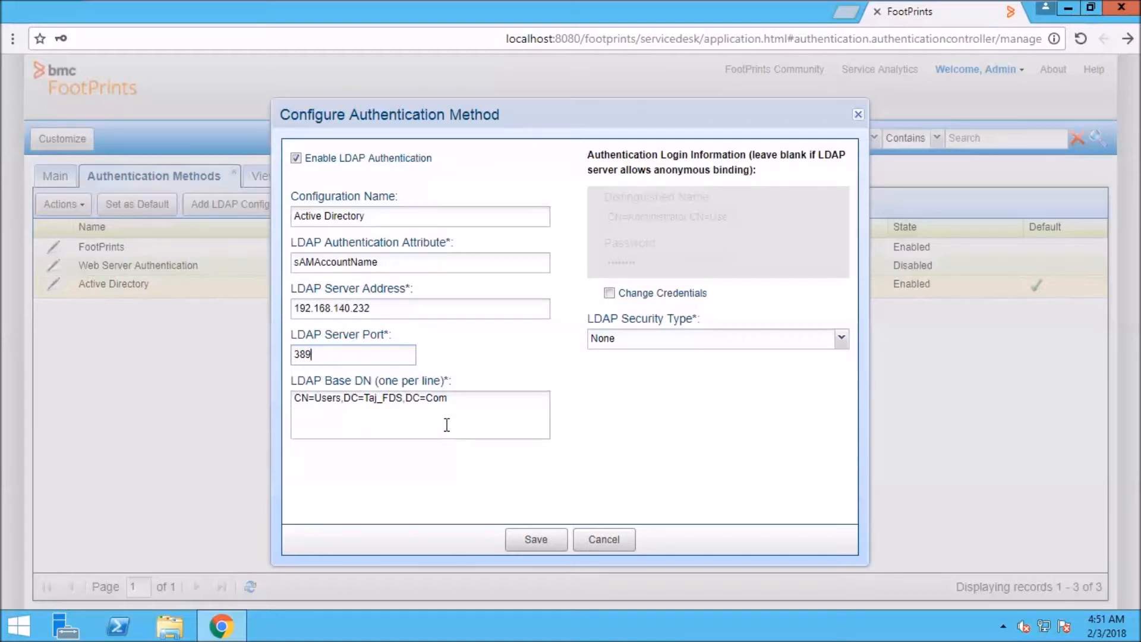
# Review the bind credentials, save the Active Directory configuration, reopen it, then bring up Start.
pyautogui.click(610, 295)
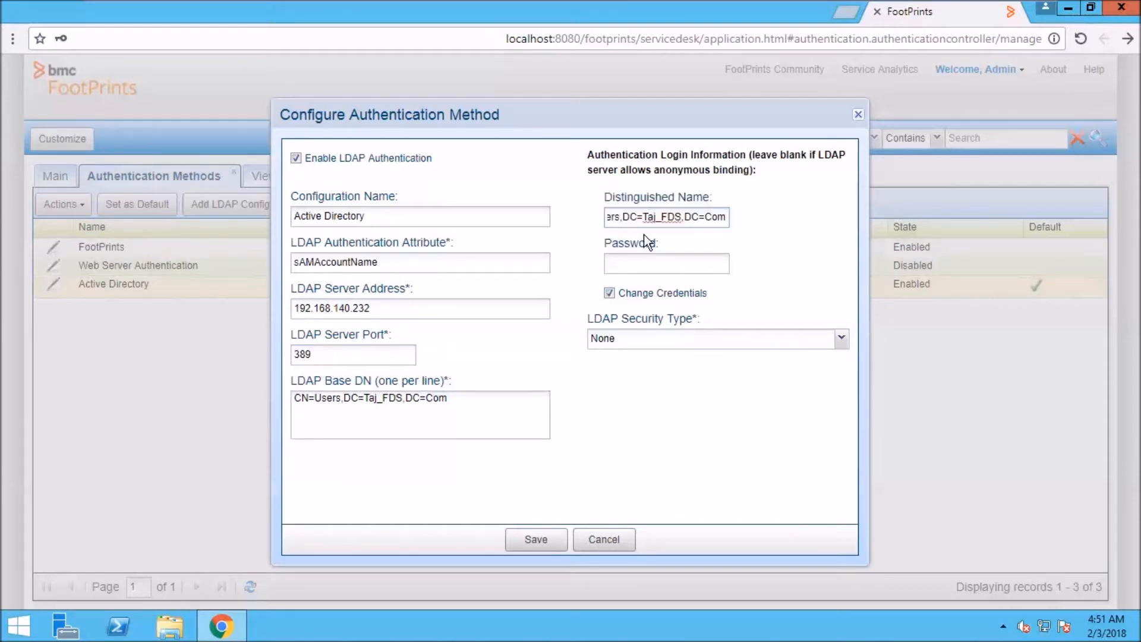
pyautogui.moveTo(667, 217); pyautogui.dragTo(524, 221)
pyautogui.click(622, 260)
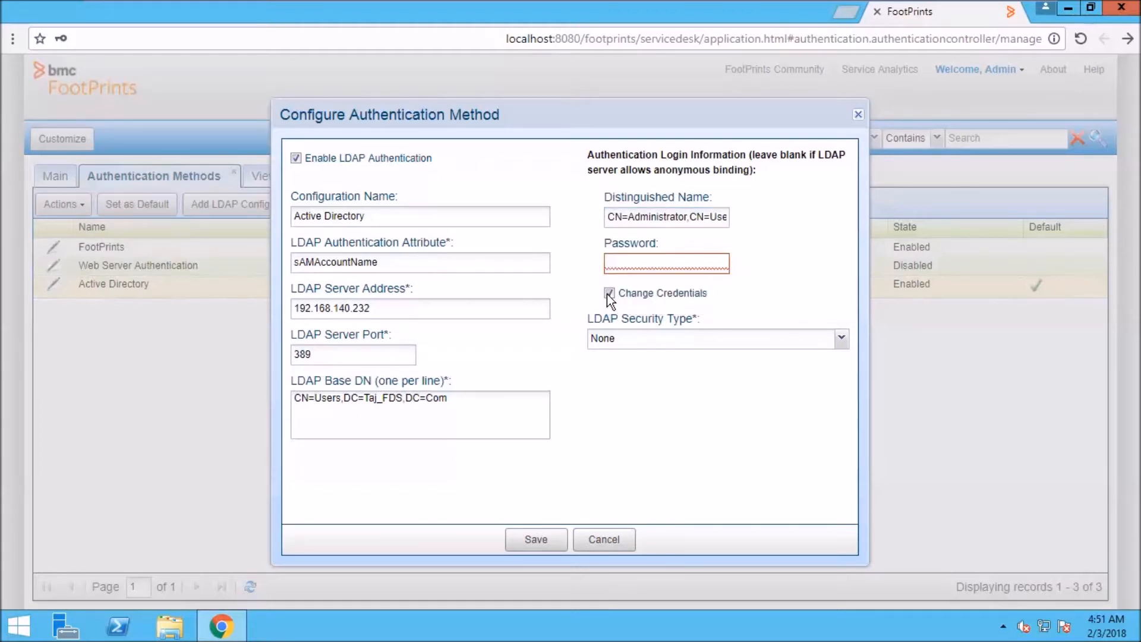
pyautogui.click(608, 293)
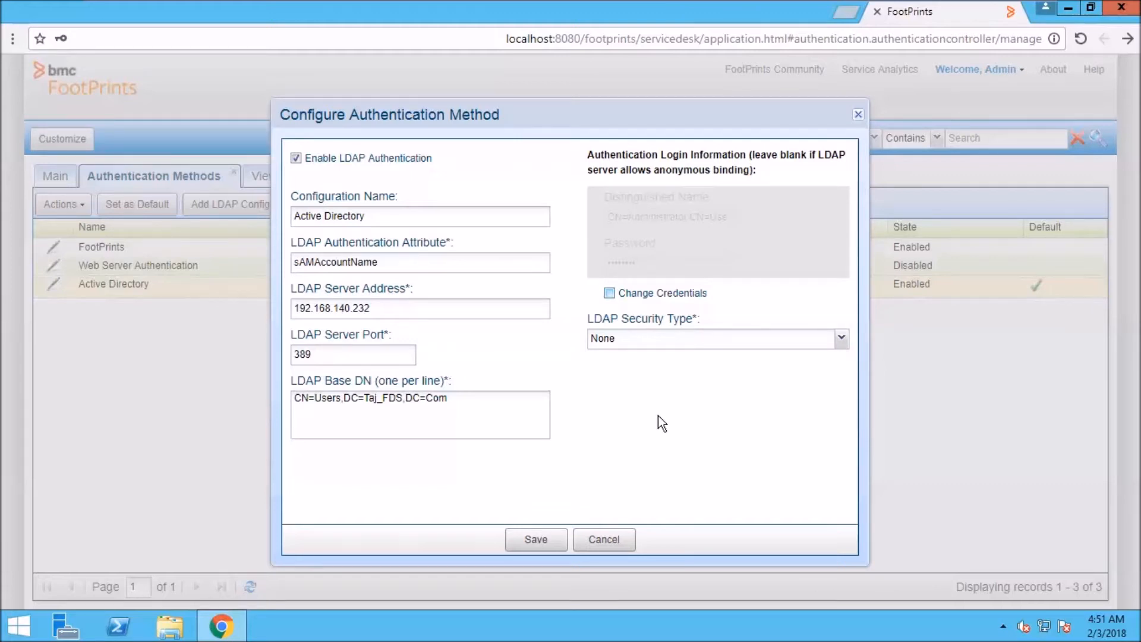
pyautogui.click(541, 549)
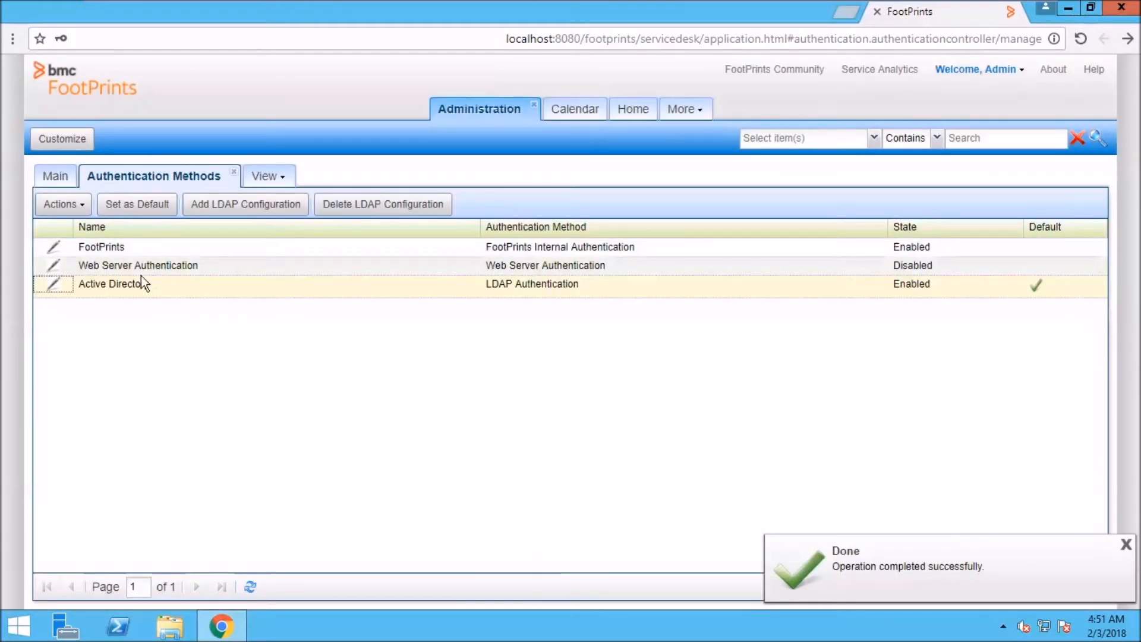
pyautogui.click(54, 284)
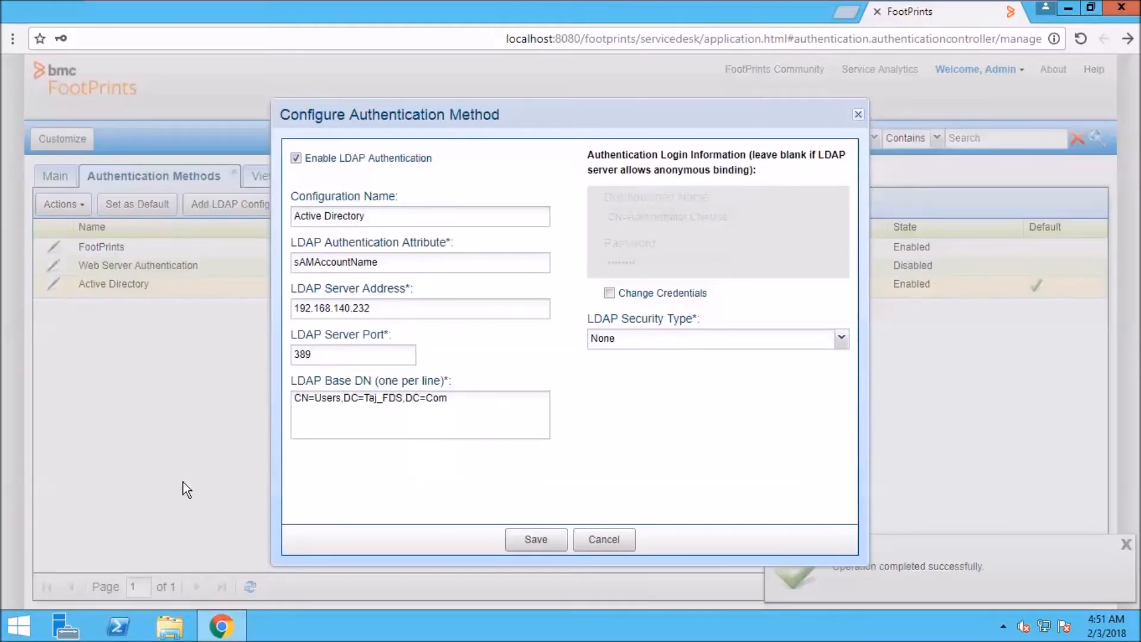
pyautogui.click(25, 611)
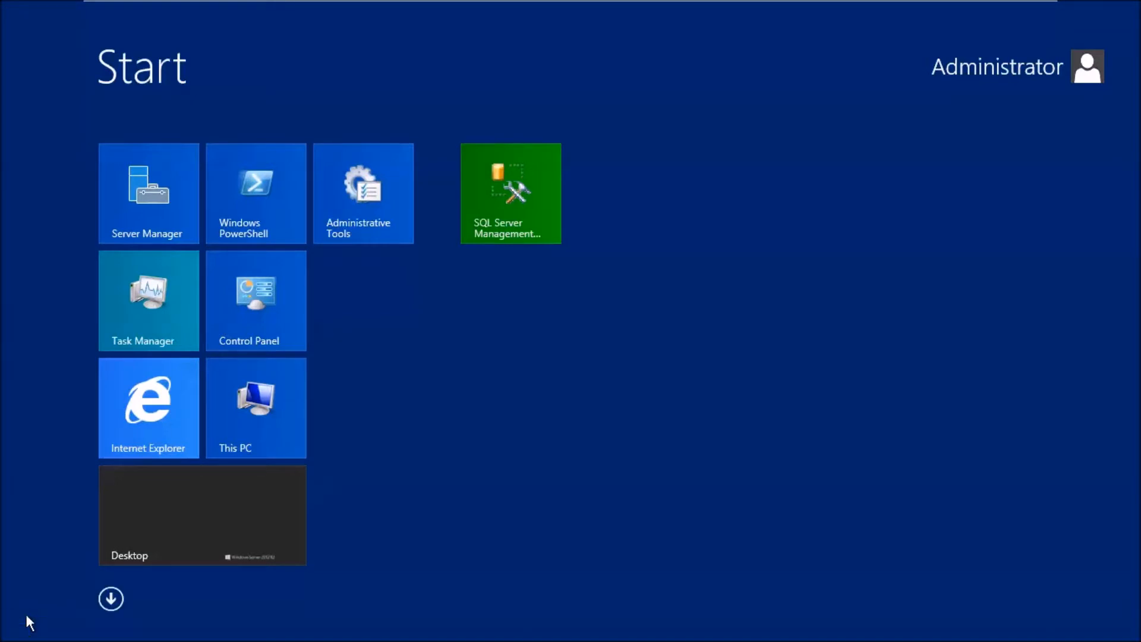
# Search 'Active' on the Start screen and launch Active Directory Users and Computers.
pyautogui.write('Active')
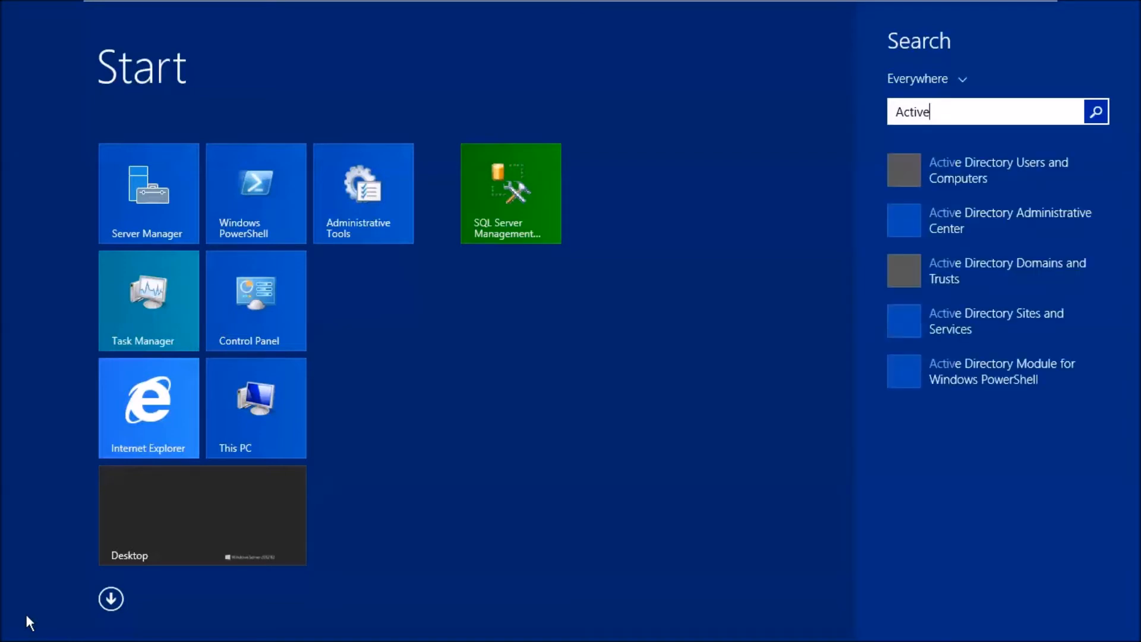
pyautogui.click(1001, 170)
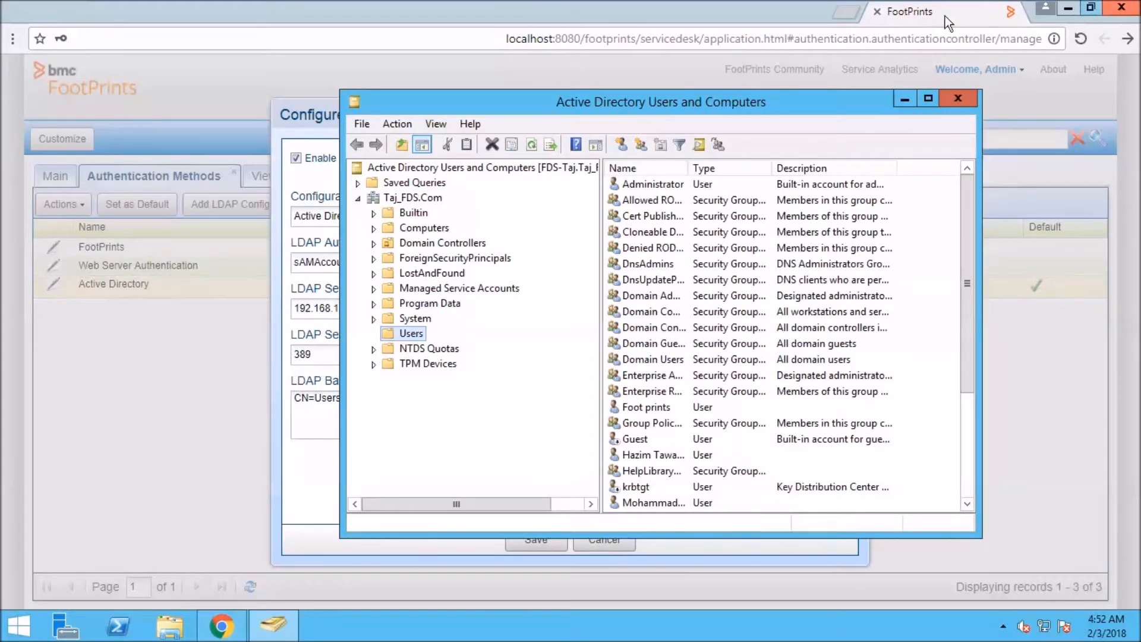
# View the Administrator account's sAMAccountName value in its Attribute Editor properties.
pyautogui.moveTo(857, 95); pyautogui.dragTo(976, 82)
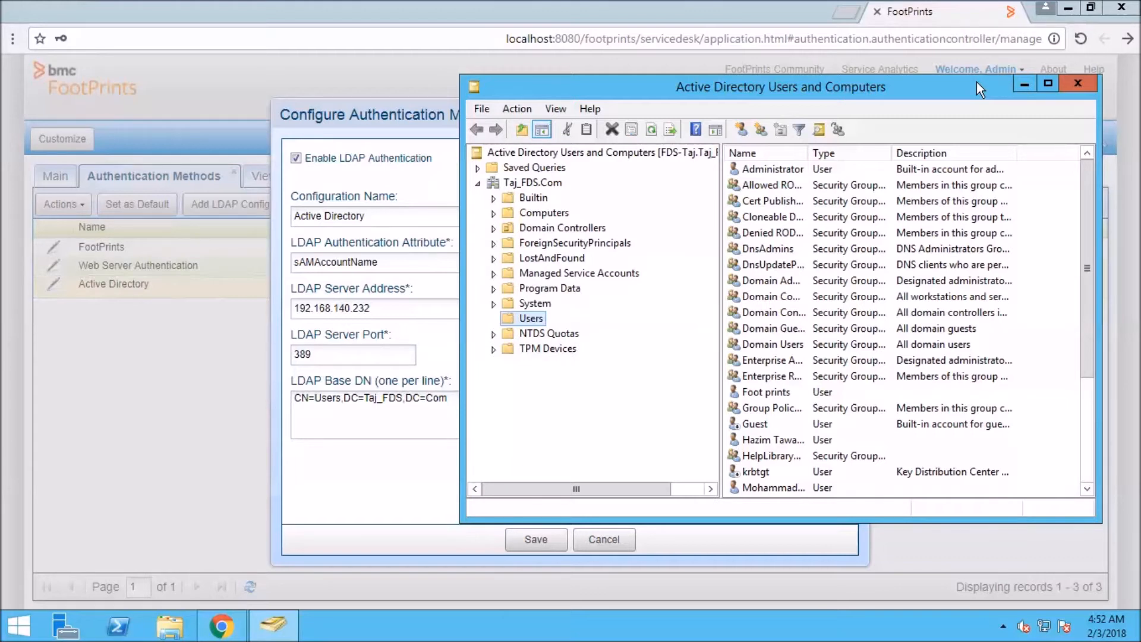
pyautogui.click(798, 169)
pyautogui.rightClick(798, 169)
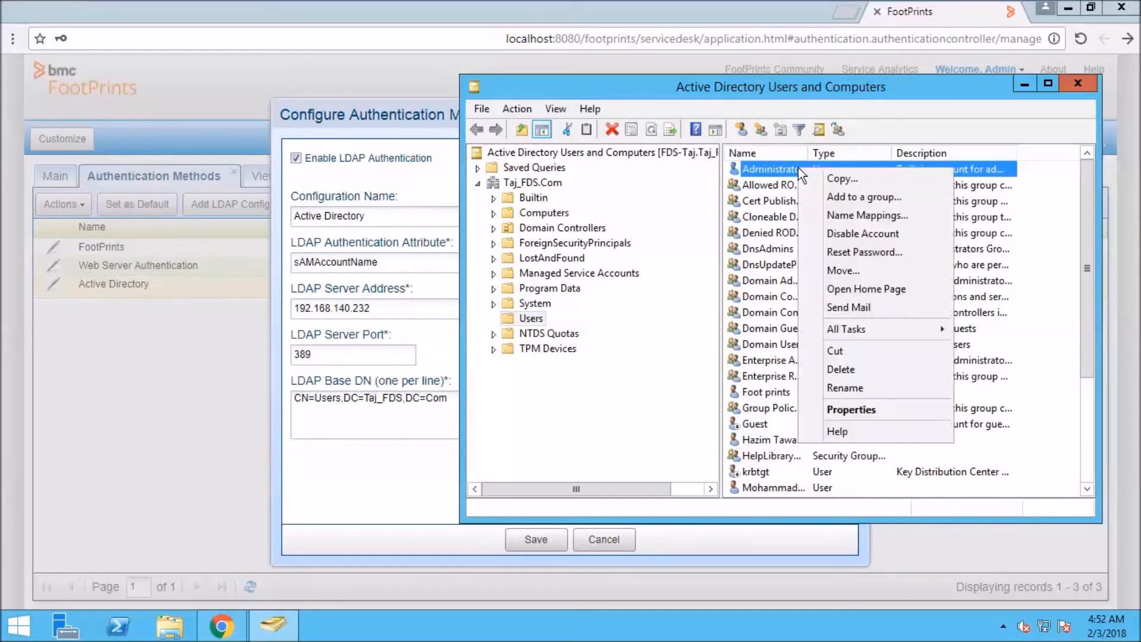
pyautogui.click(864, 409)
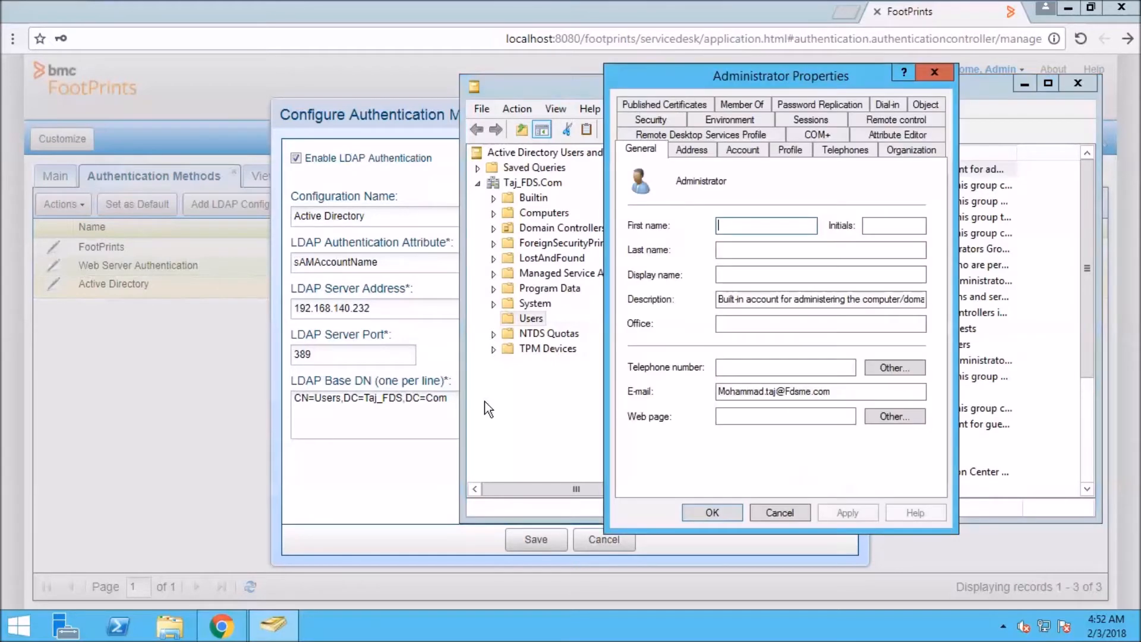
pyautogui.click(894, 138)
pyautogui.click(694, 251)
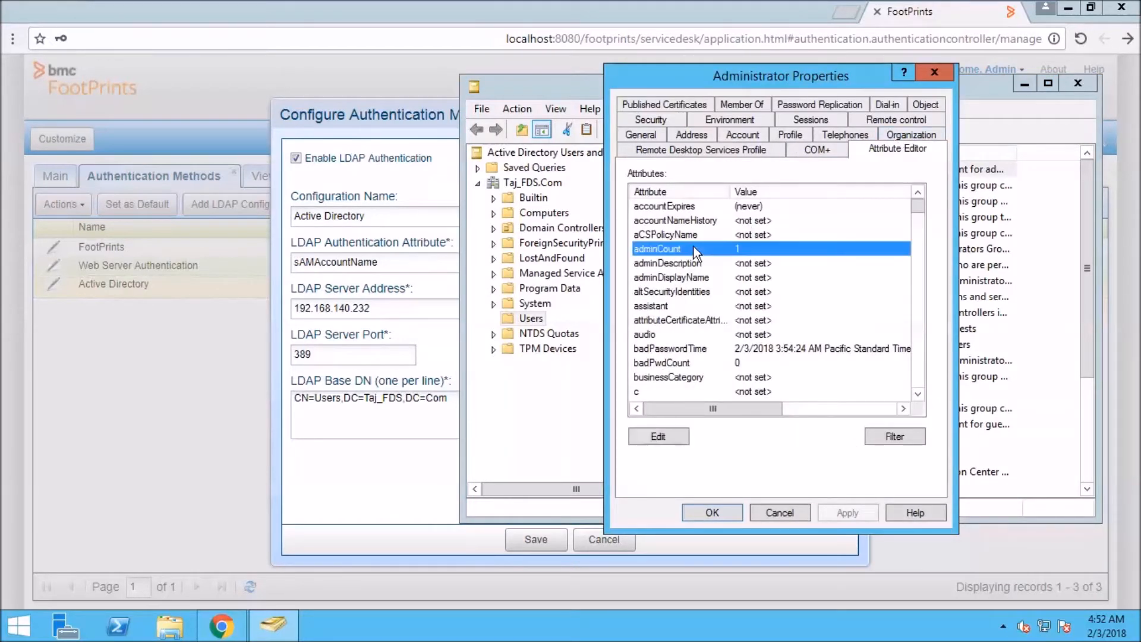
pyautogui.press('s')
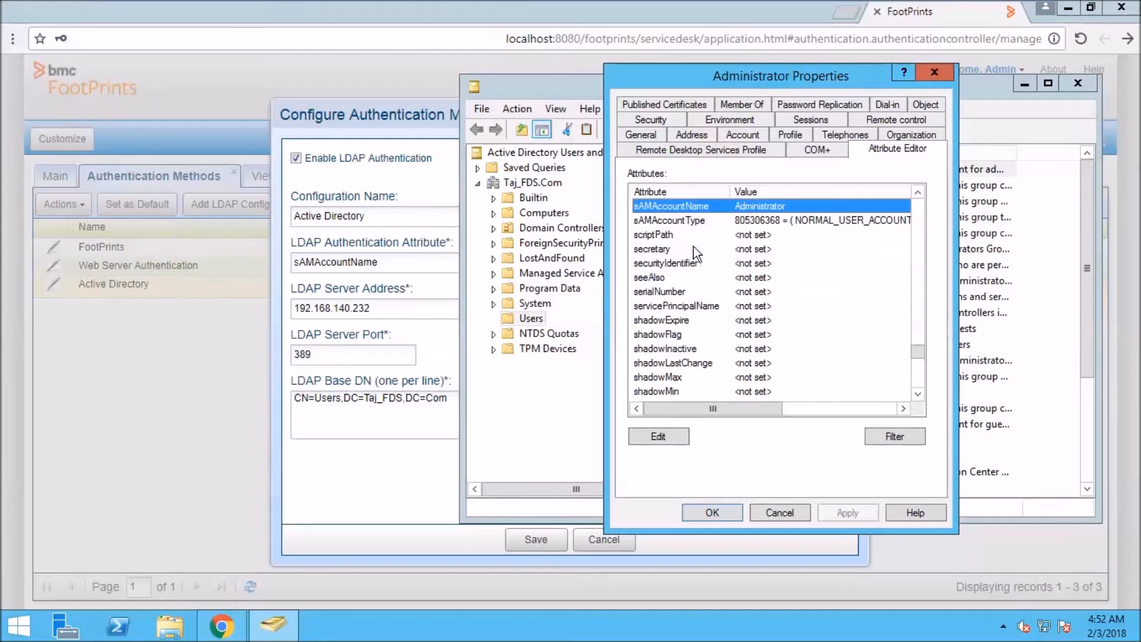
pyautogui.doubleClick(682, 209)
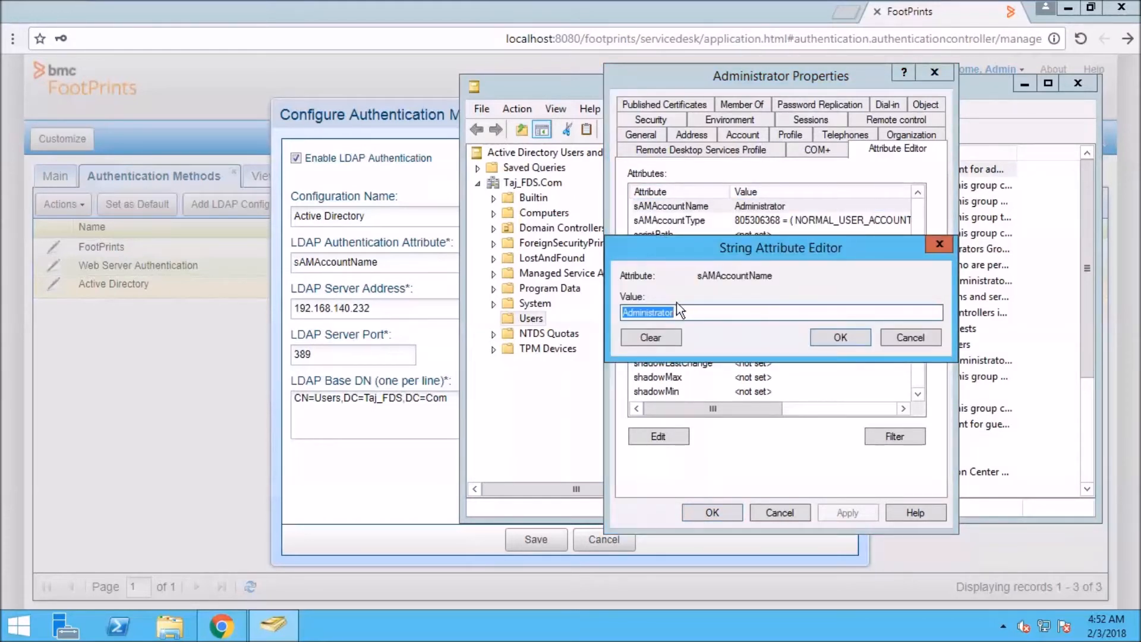
# Copy the attribute name sAMAccountName into FootPrints' LDAP Authentication Attribute field.
pyautogui.click(653, 312)
pyautogui.doubleClick(729, 276)
pyautogui.hotkey('ctrl', 'c')
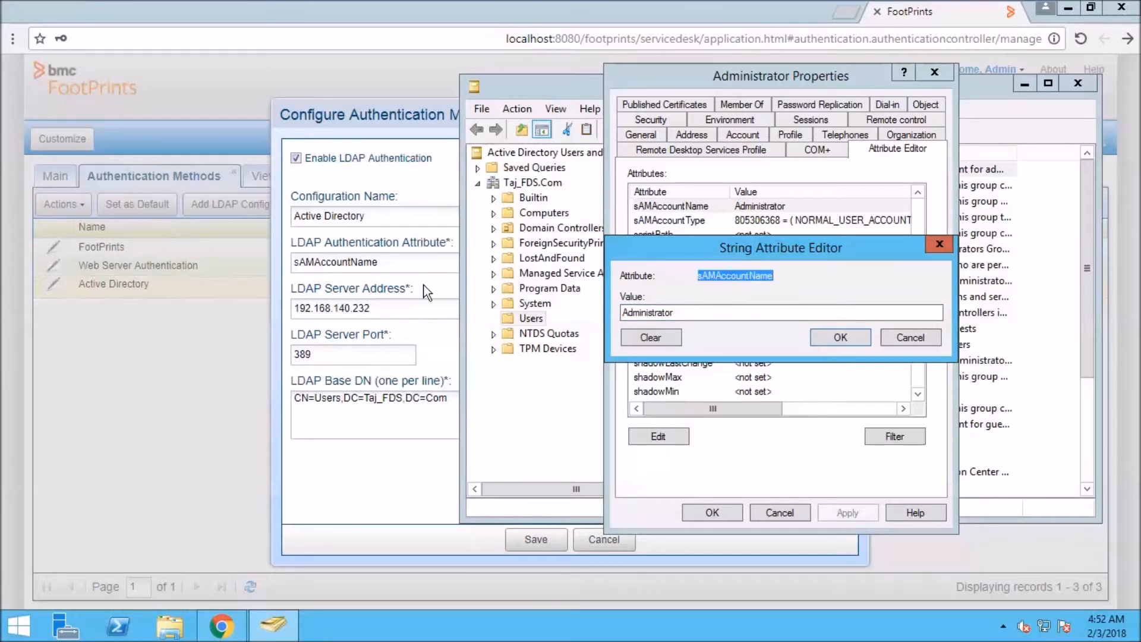
pyautogui.click(415, 268)
pyautogui.hotkey('ctrl', 'a')
pyautogui.hotkey('ctrl', 'v')
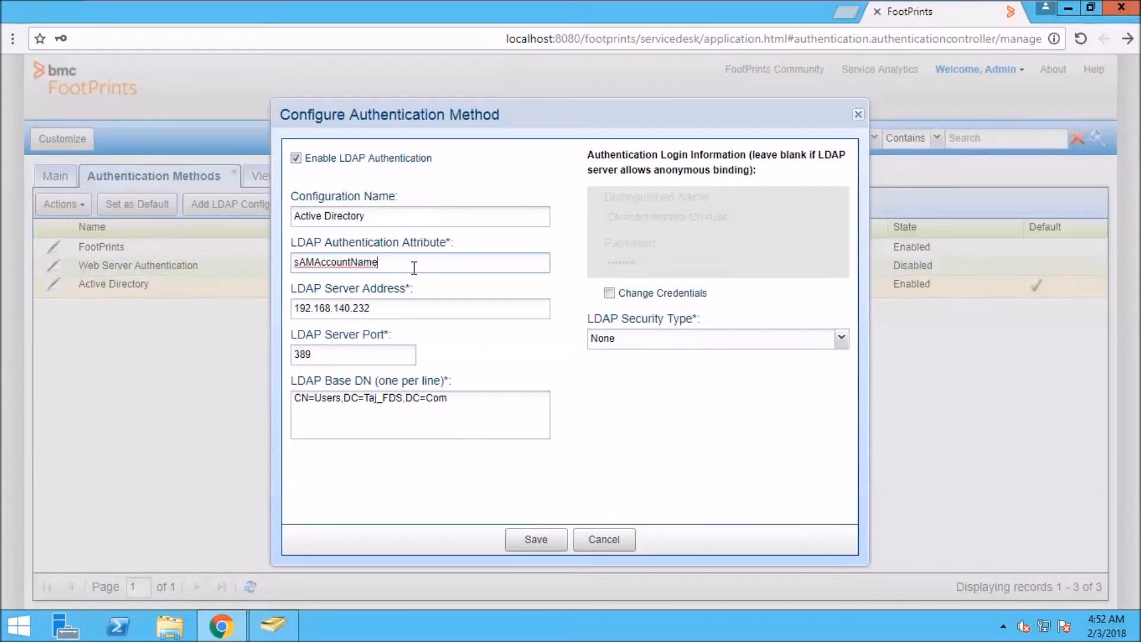
# In Active Directory Users and Computers, open the Administrator account's properties.
pyautogui.click(274, 624)
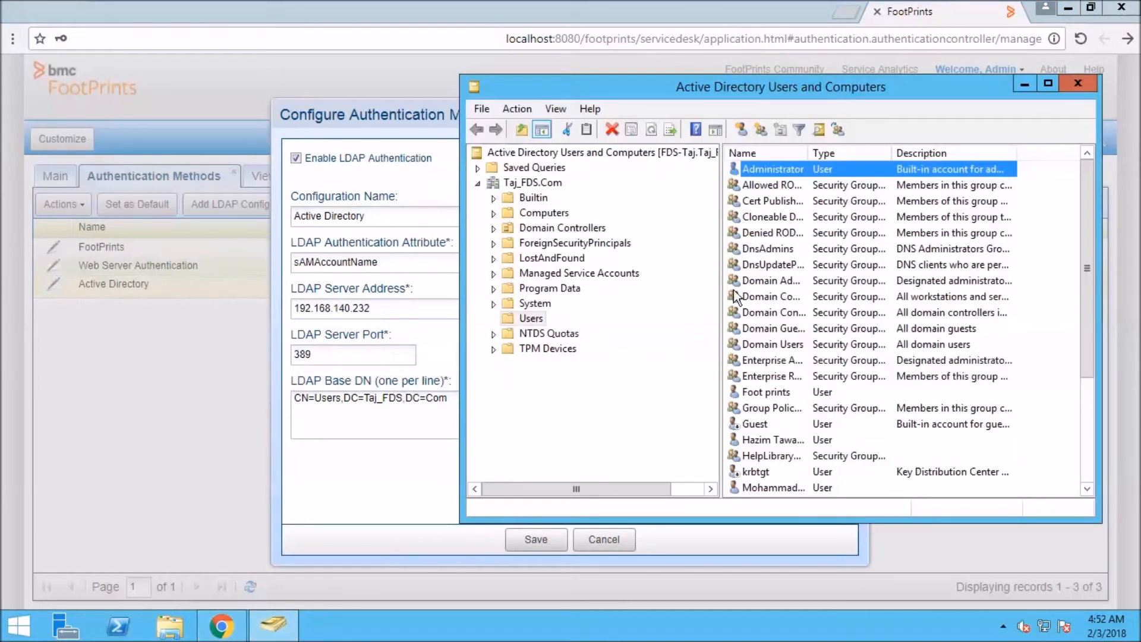
pyautogui.rightClick(785, 172)
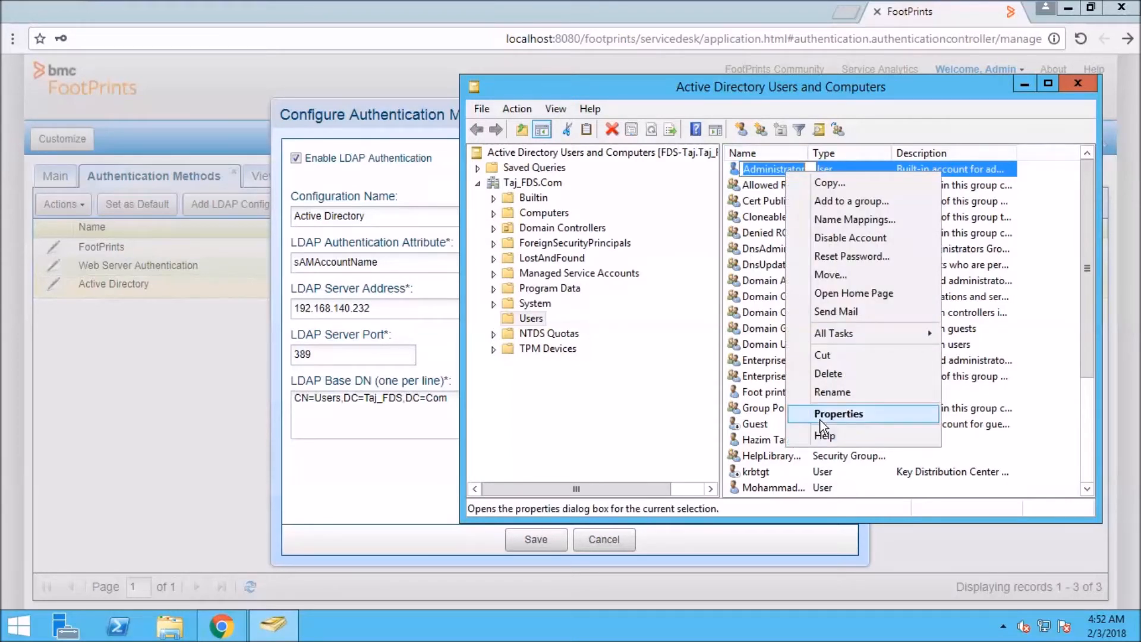
pyautogui.click(838, 415)
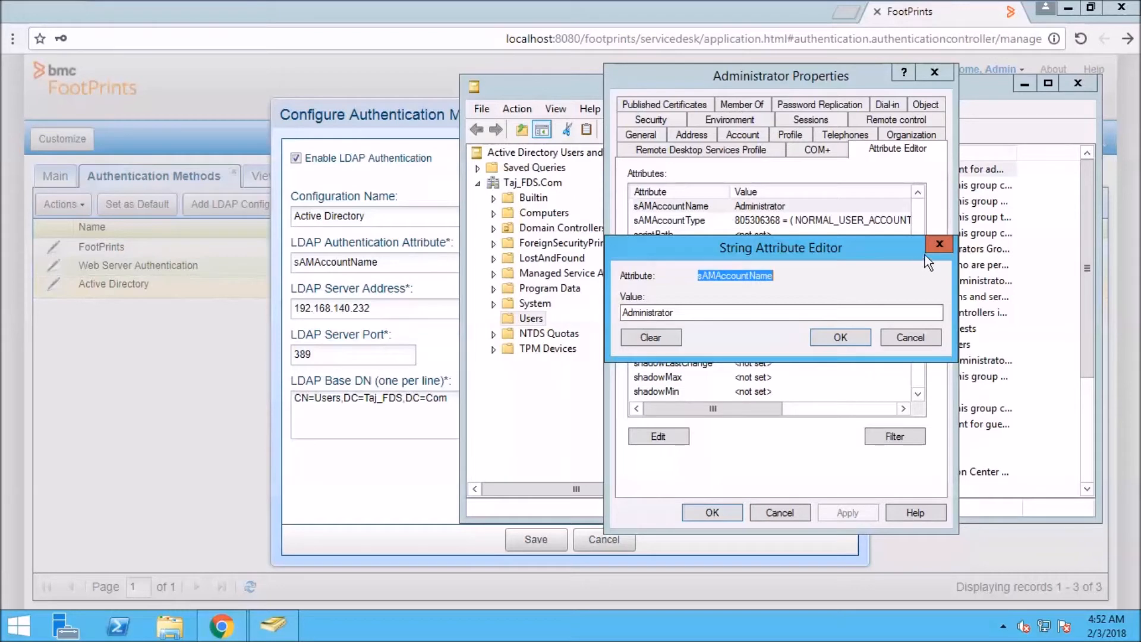
# Read the distinguishedName CN=Administrator,CN=Users,DC=Taj_FDS,DC=Com in Attribute Editor, then cancel both dialogs.
pyautogui.click(940, 244)
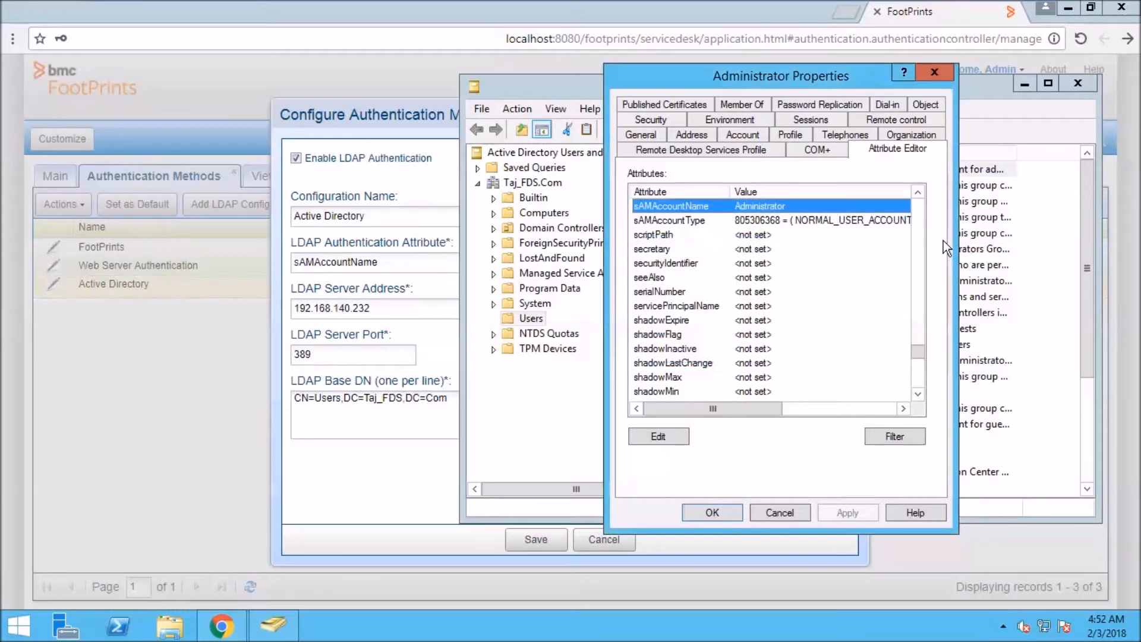
pyautogui.click(662, 266)
pyautogui.press('d')
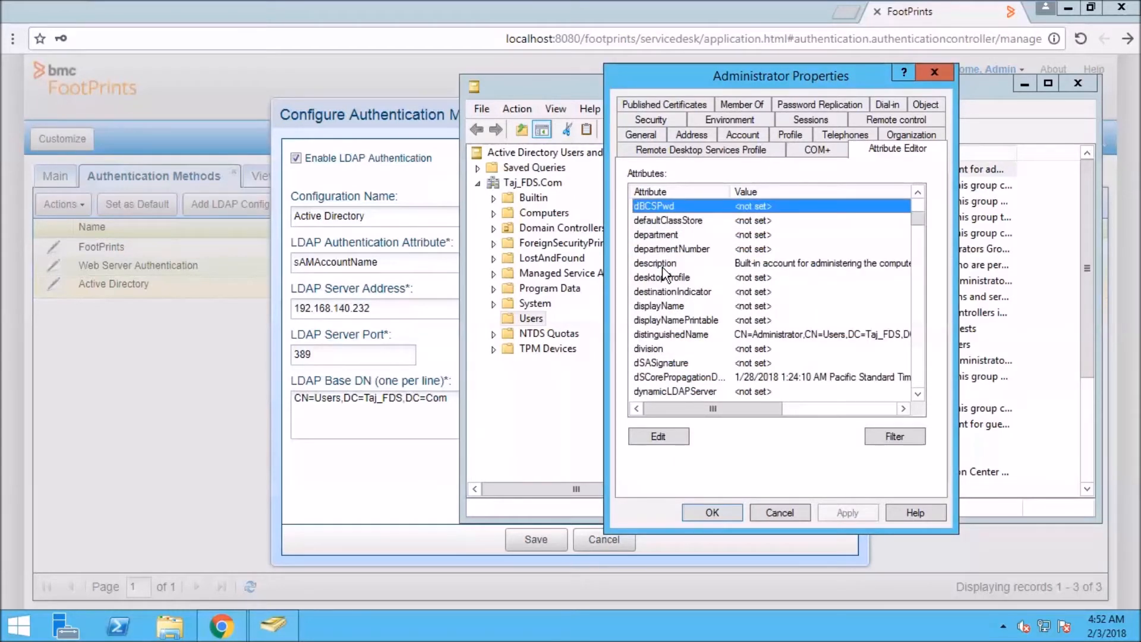
pyautogui.press('Down')
pyautogui.press('Down')
pyautogui.press('Down')
pyautogui.press('Down')
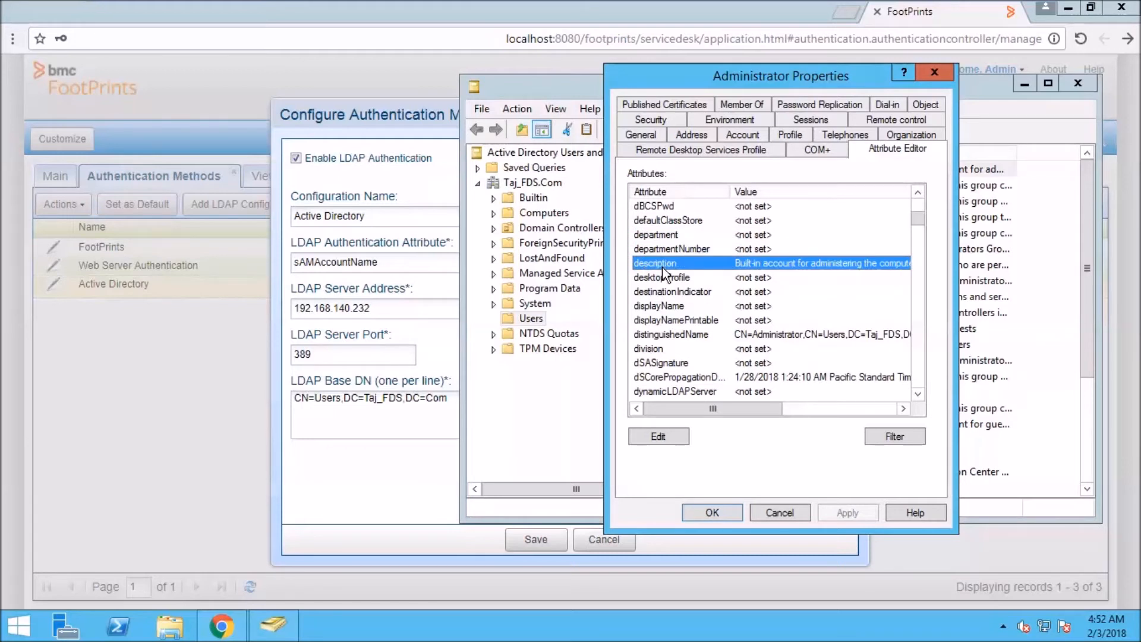
pyautogui.press('Down')
pyautogui.press('Down')
pyautogui.press('Down')
pyautogui.press('Down')
pyautogui.press('Down')
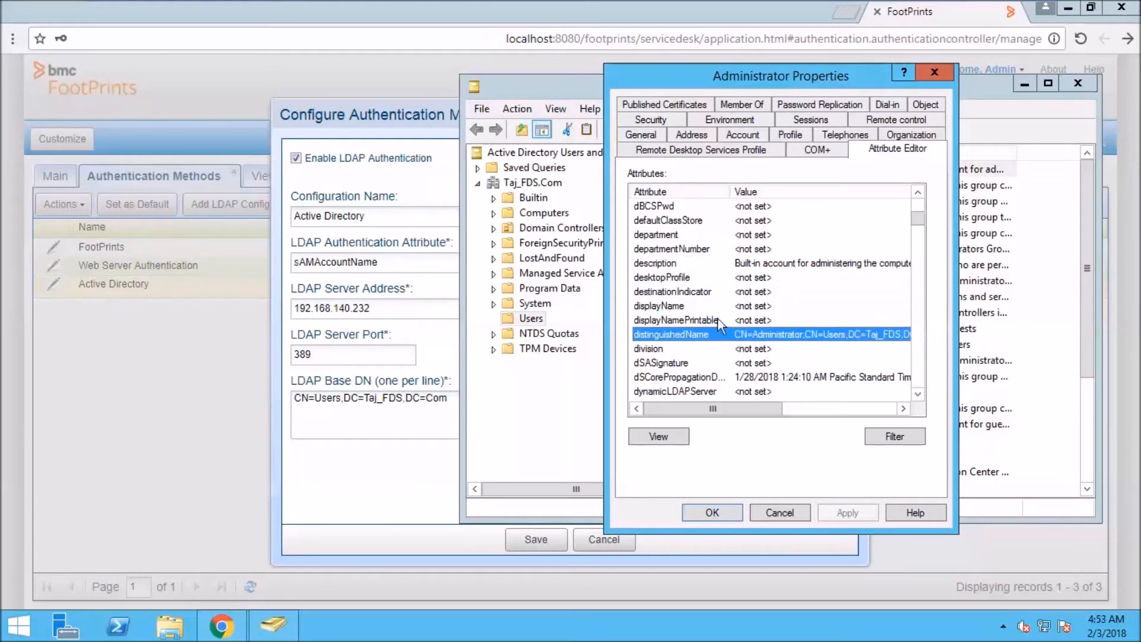
pyautogui.doubleClick(722, 334)
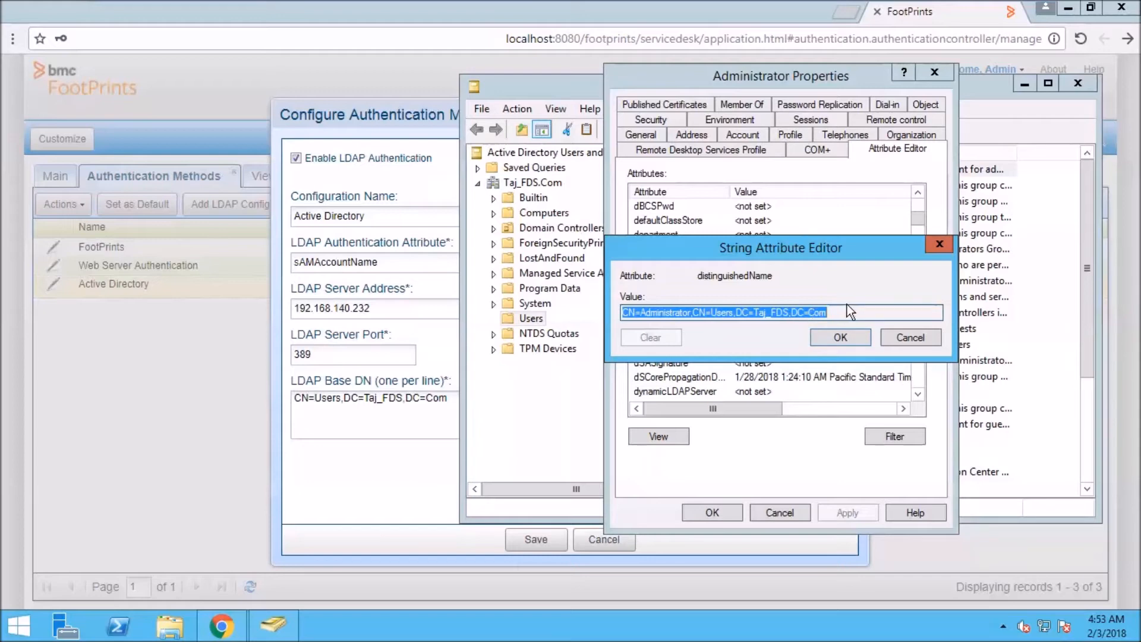
pyautogui.click(904, 338)
pyautogui.click(786, 512)
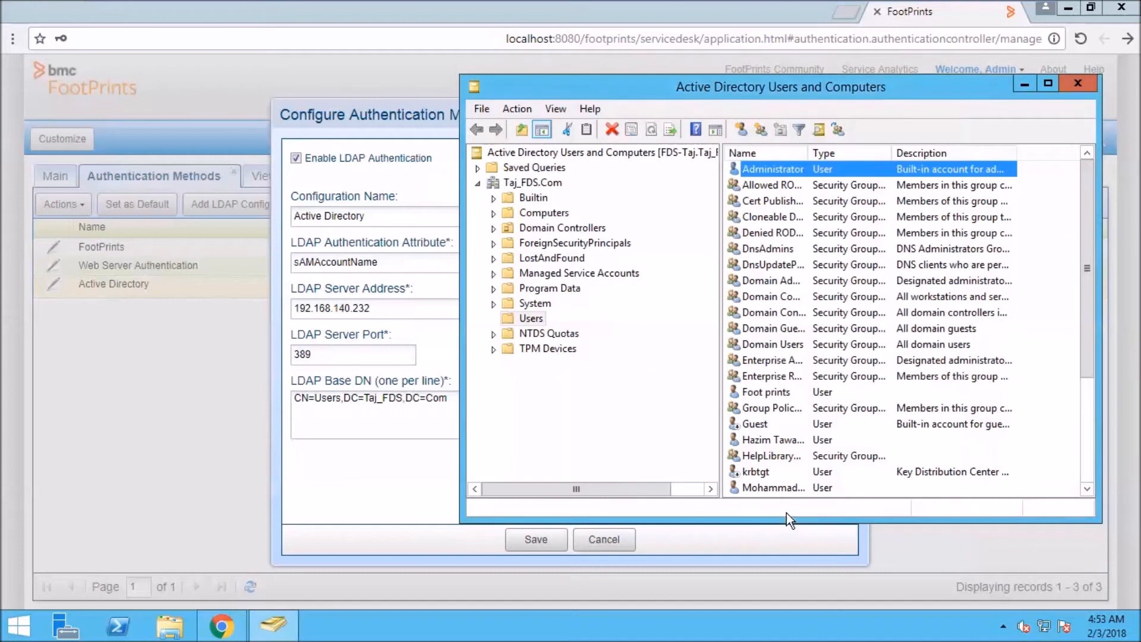
# Enable Change Credentials, enter the Administrator DN and the account password, and save.
pyautogui.click(1083, 79)
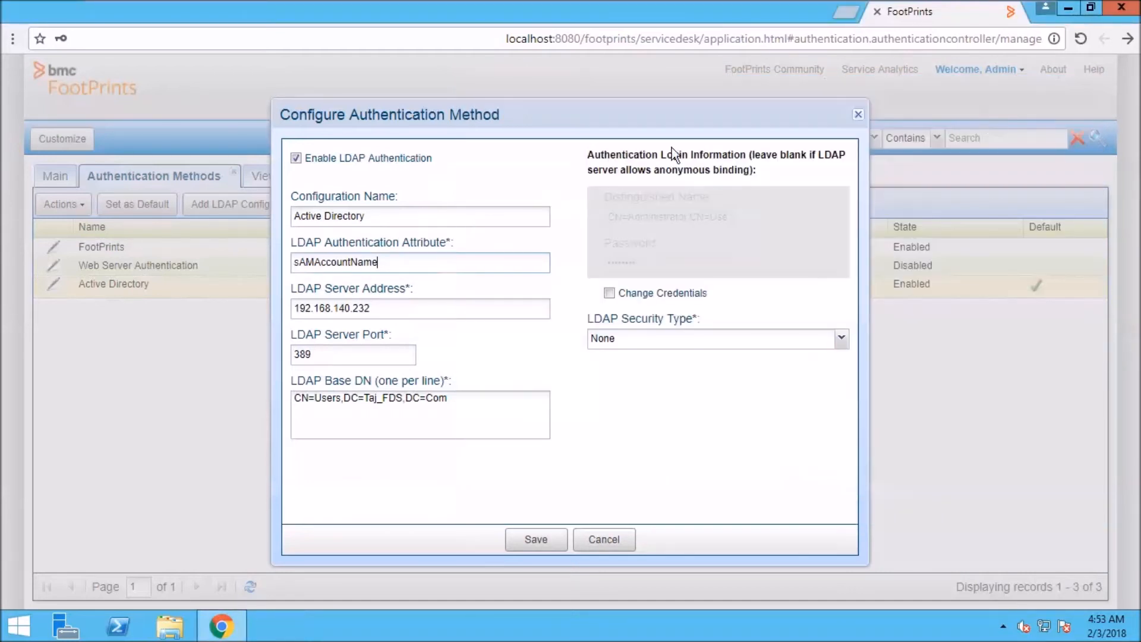
pyautogui.click(608, 292)
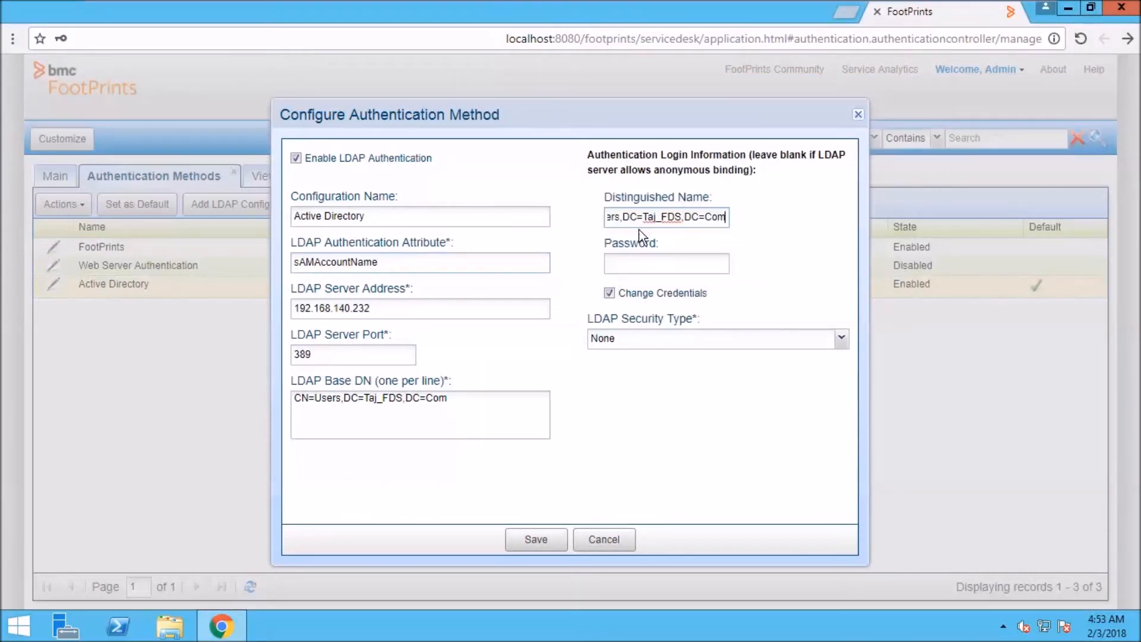
pyautogui.tripleClick(648, 219)
pyautogui.click(648, 218)
pyautogui.click(648, 260)
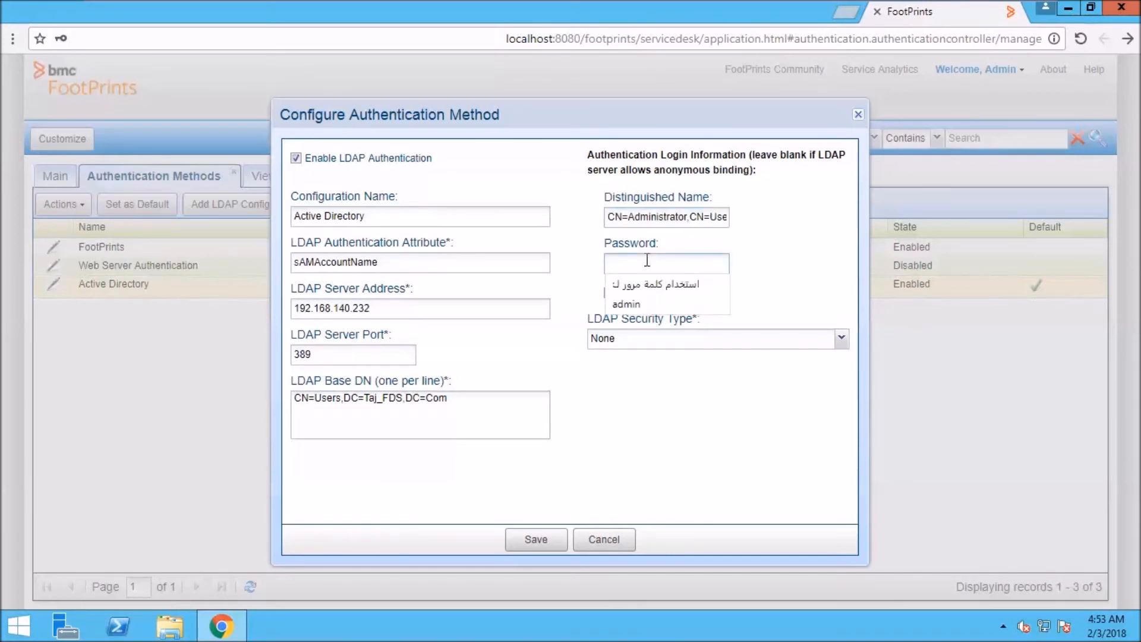
pyautogui.write('P')
pyautogui.write('assword')
pyautogui.write('••')
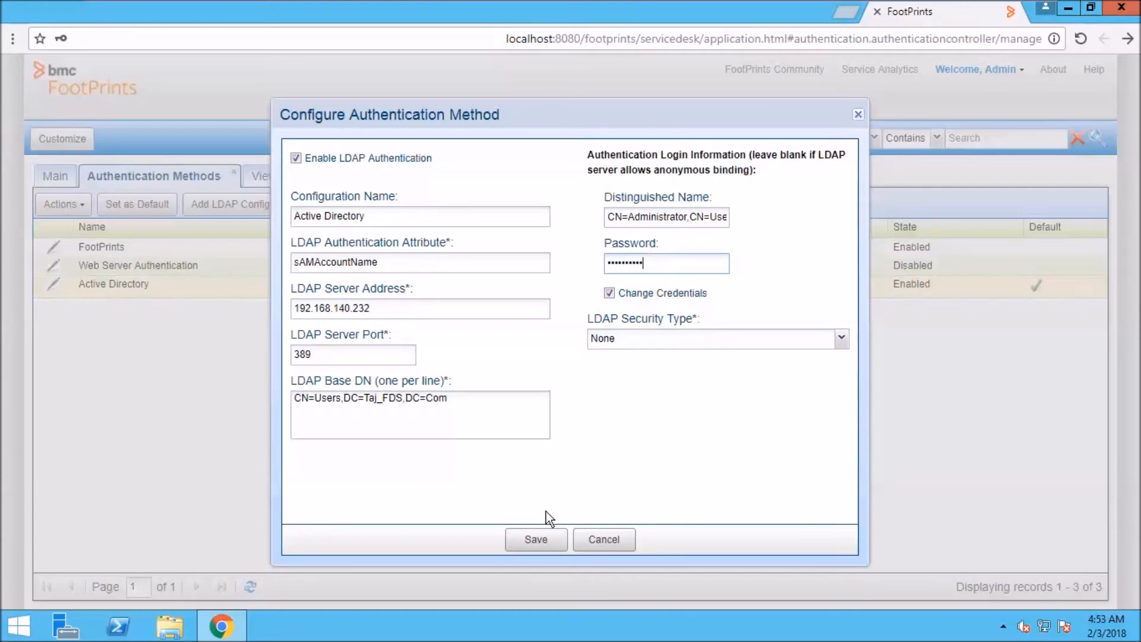
pyautogui.click(545, 541)
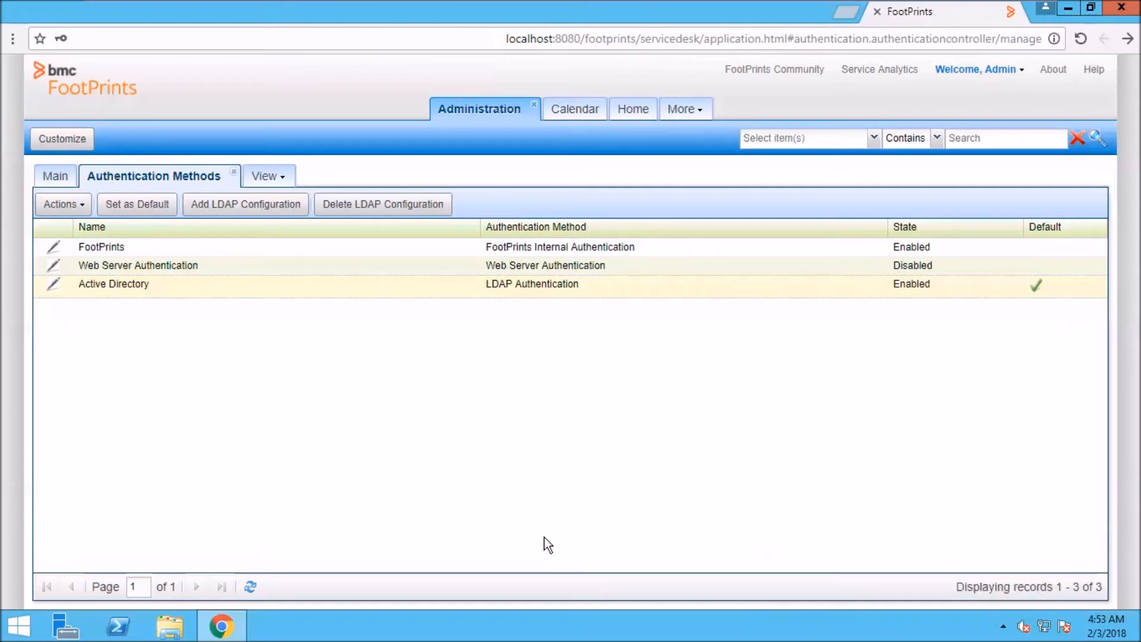
pyautogui.click(53, 178)
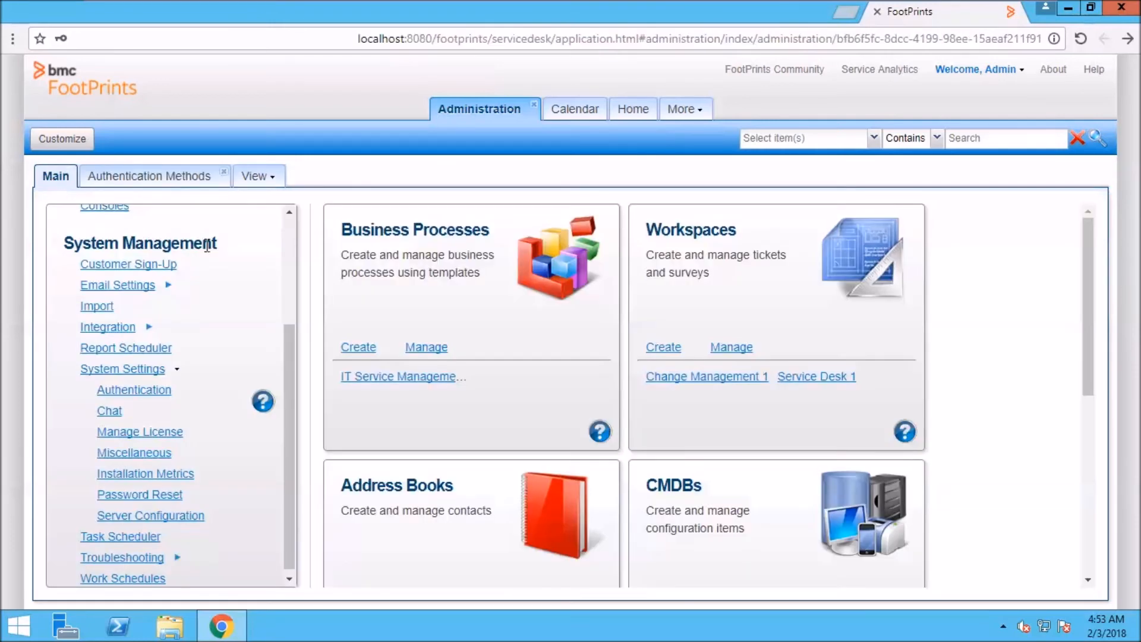
pyautogui.click(288, 233)
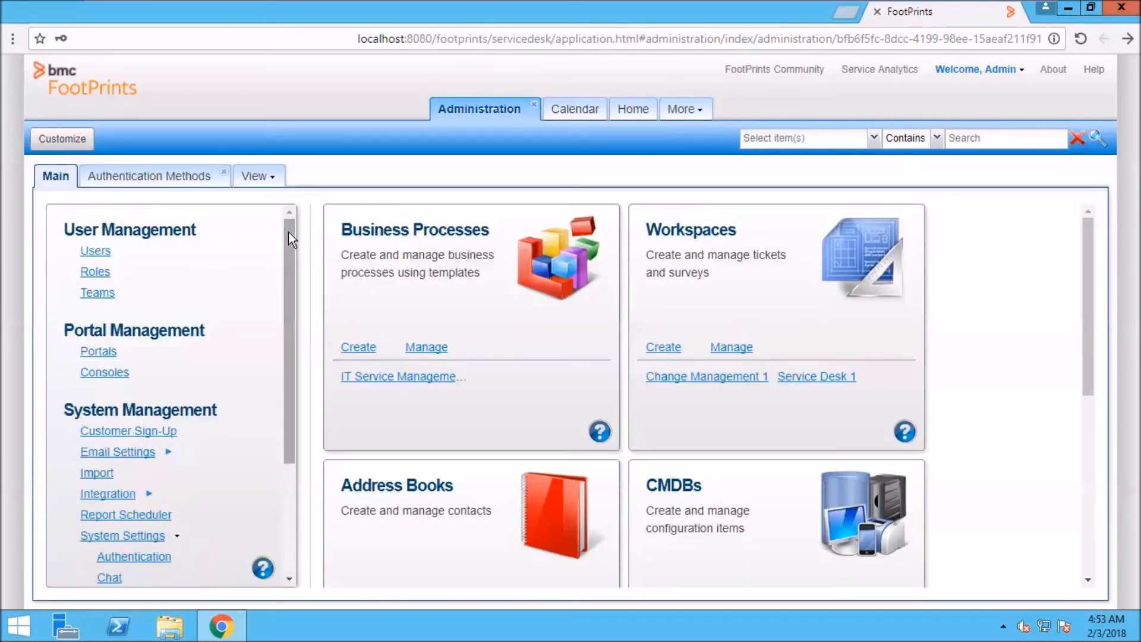
pyautogui.click(103, 252)
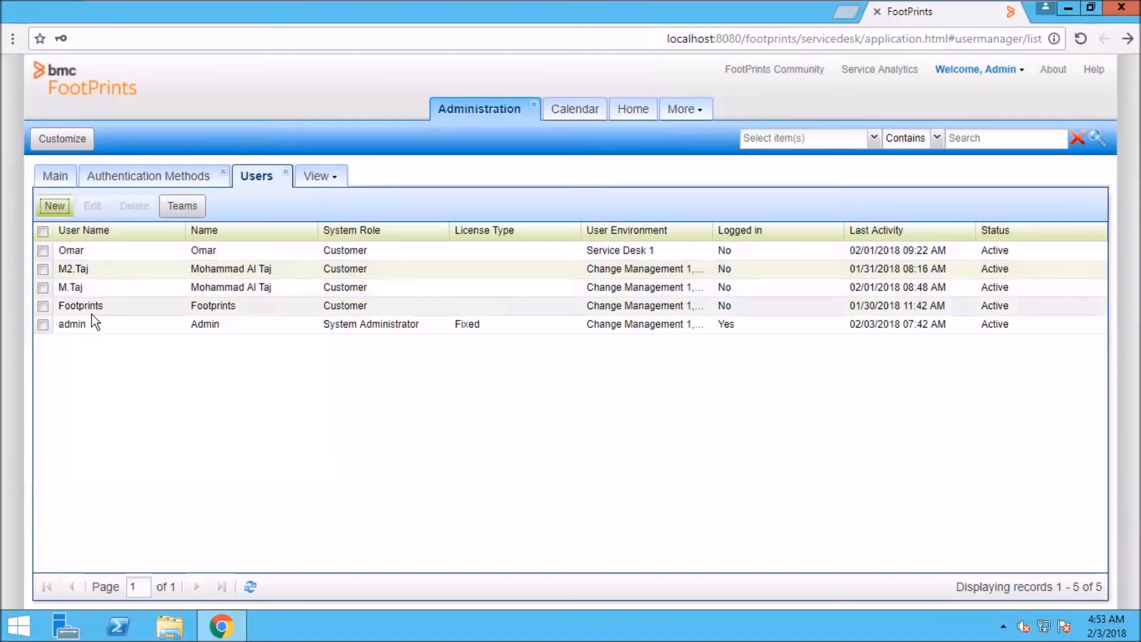
pyautogui.click(107, 329)
pyautogui.click(110, 285)
pyautogui.click(96, 206)
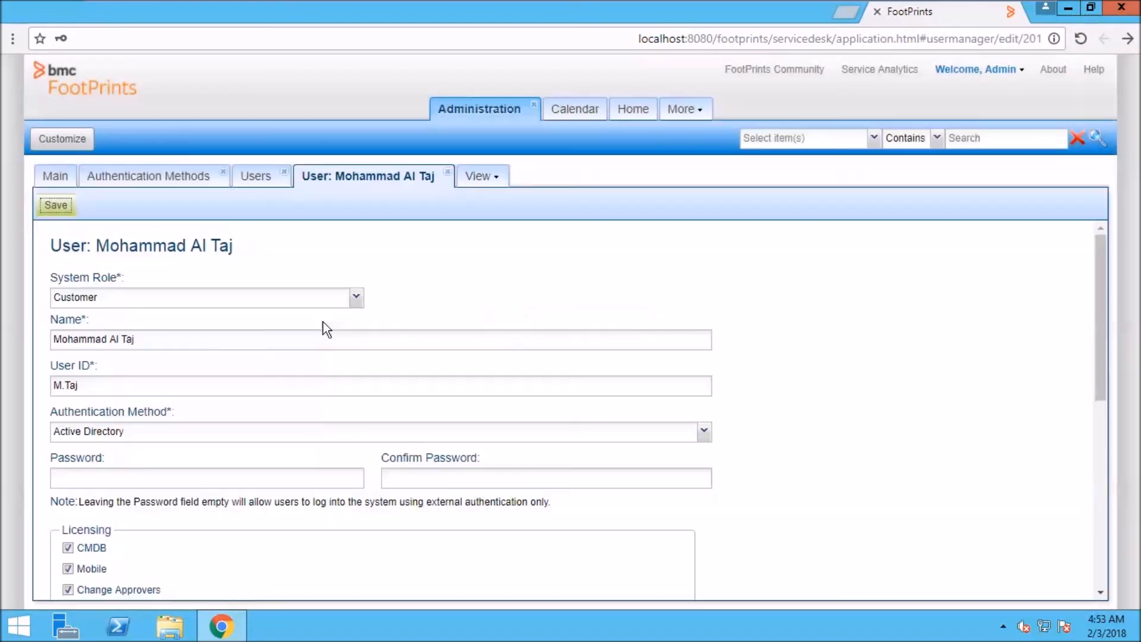
pyautogui.click(90, 416)
pyautogui.click(704, 433)
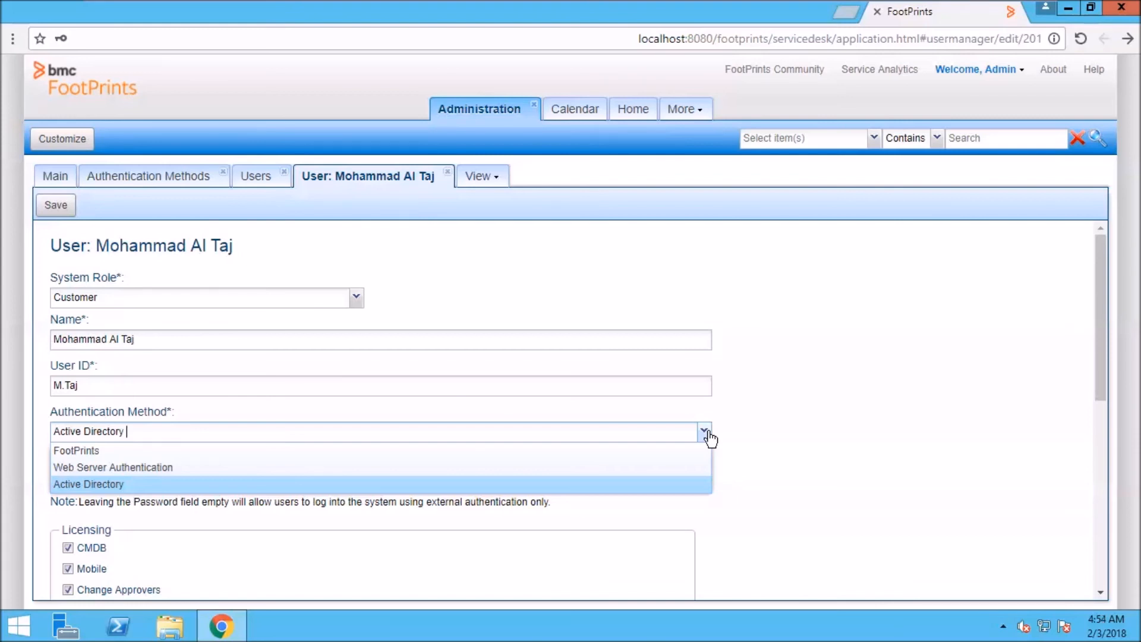
pyautogui.click(709, 434)
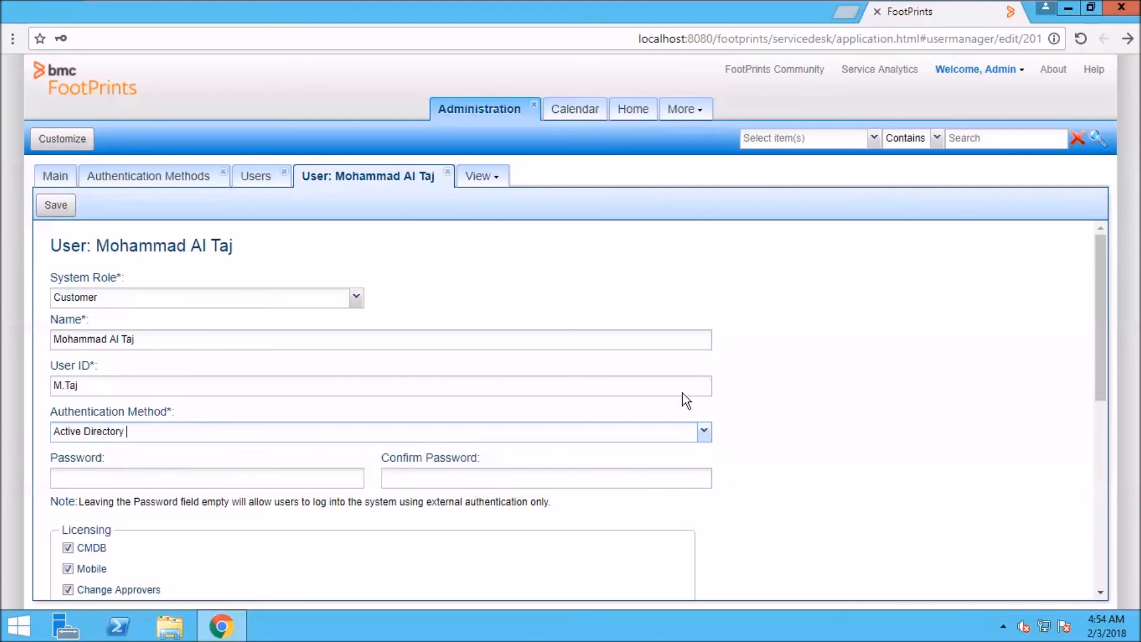
pyautogui.click(452, 180)
pyautogui.click(449, 173)
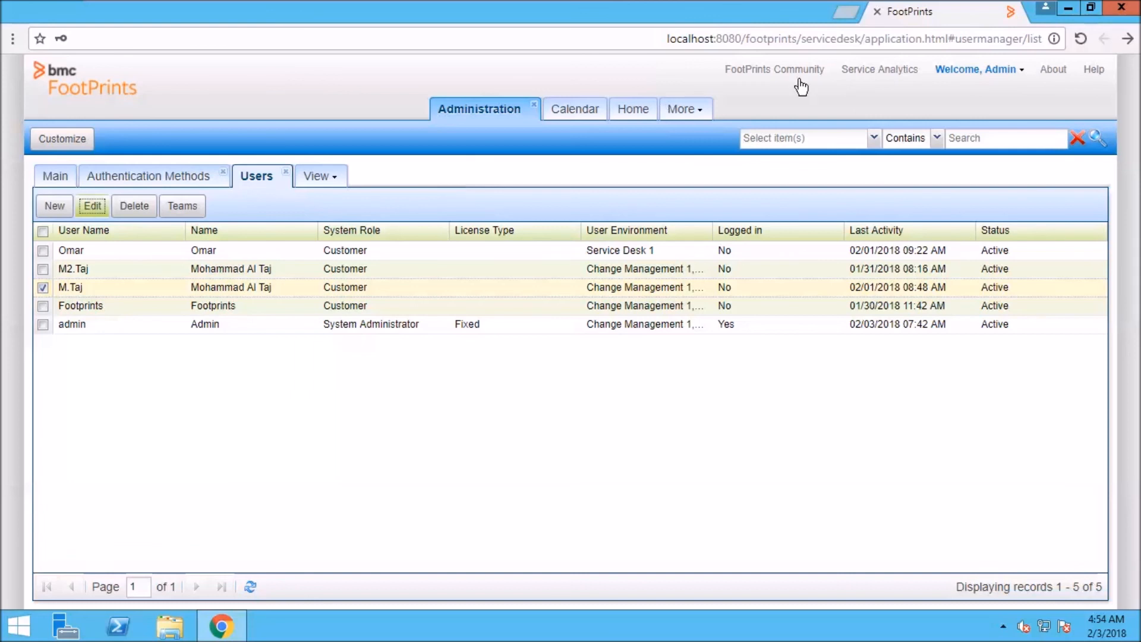
# Minimize the VMware and Outlook windows to reveal the host desktop.
pyautogui.moveTo(726, 7)
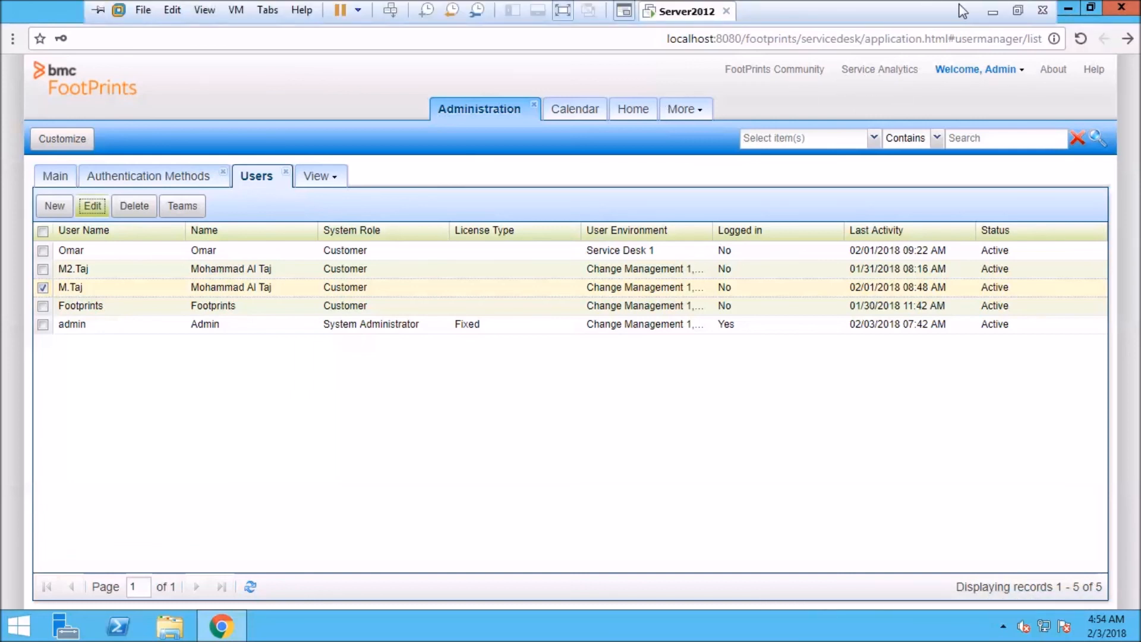
pyautogui.click(1001, 12)
pyautogui.click(1080, 10)
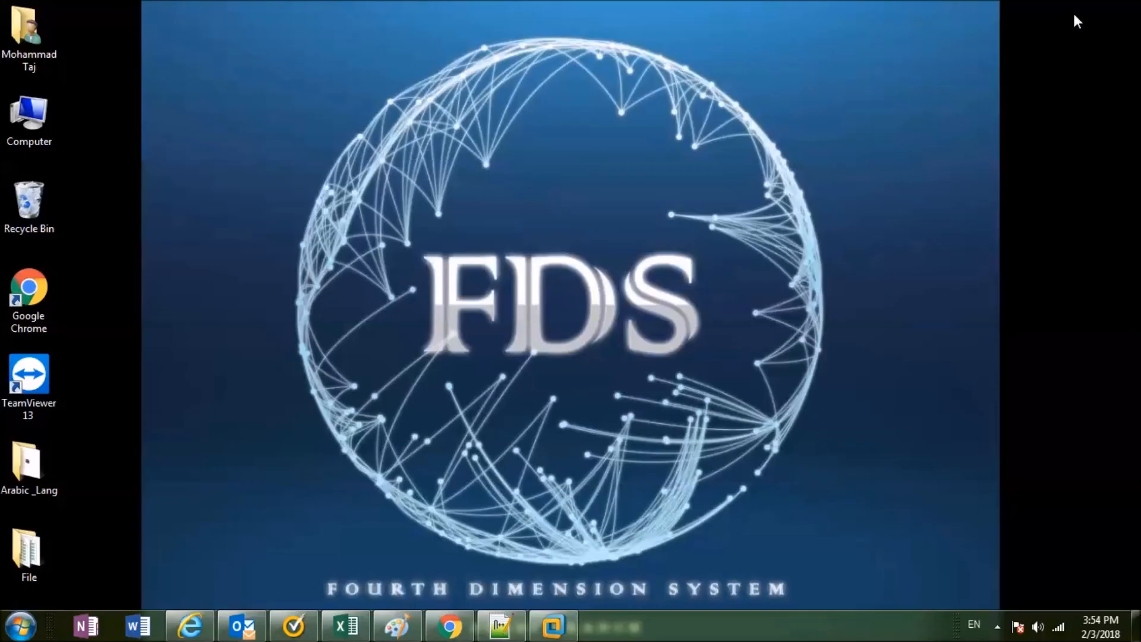